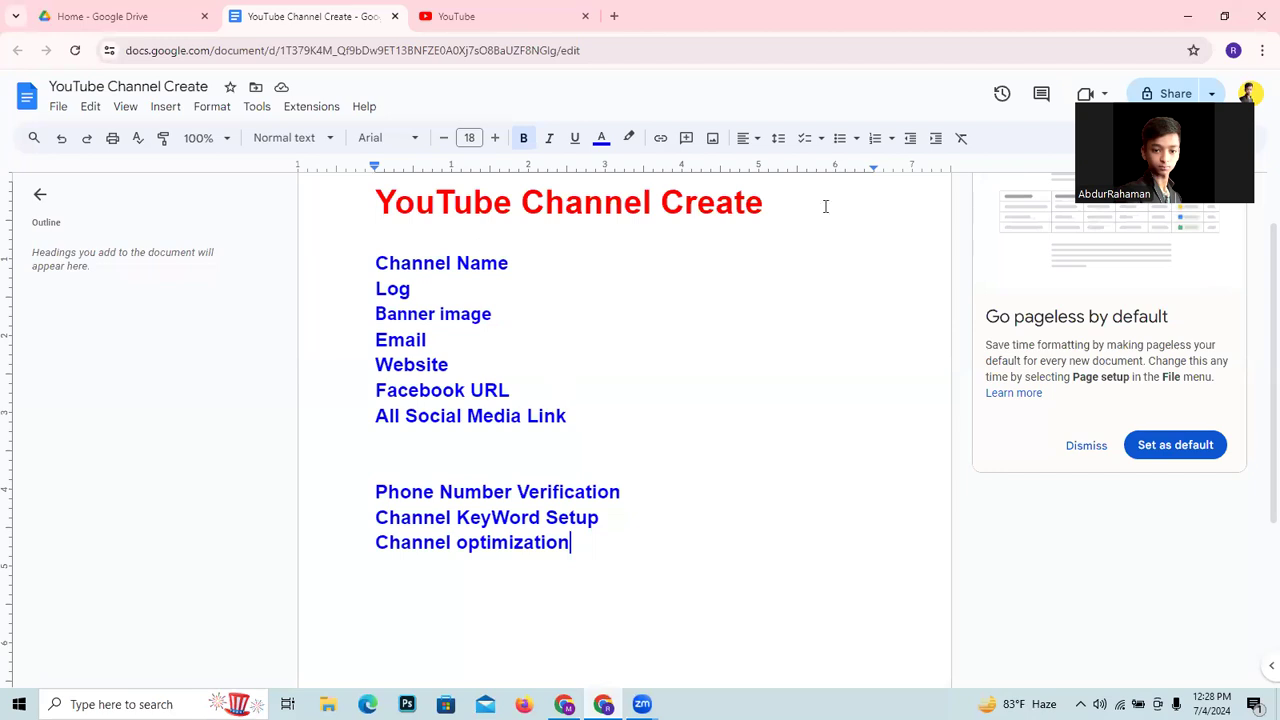
Select various checklist lines, then place the cursor on the blank line above Phone Number Verification.
left_click(374, 261)
mouse_move(374, 261)
left_mouse_down()
mouse_move(495, 416)
mouse_move(524, 432)
mouse_move(440, 340)
mouse_move(395, 261)
left_mouse_up()
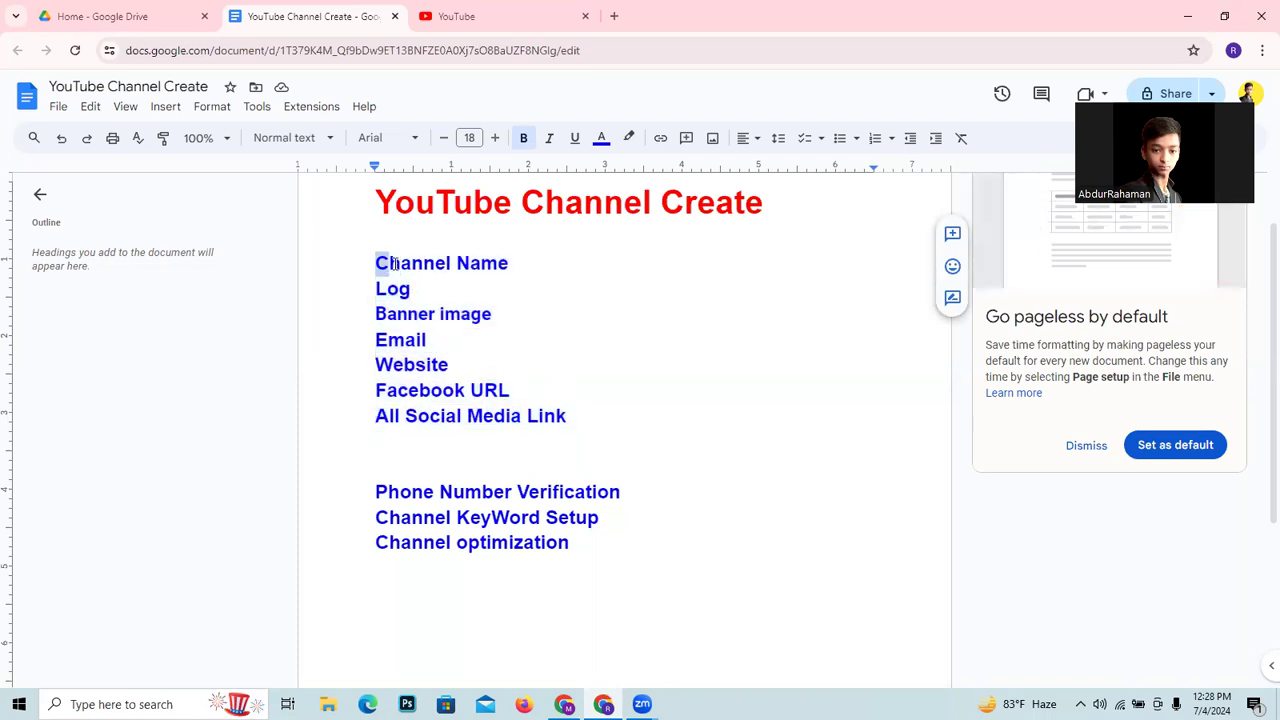
left_click(368, 250)
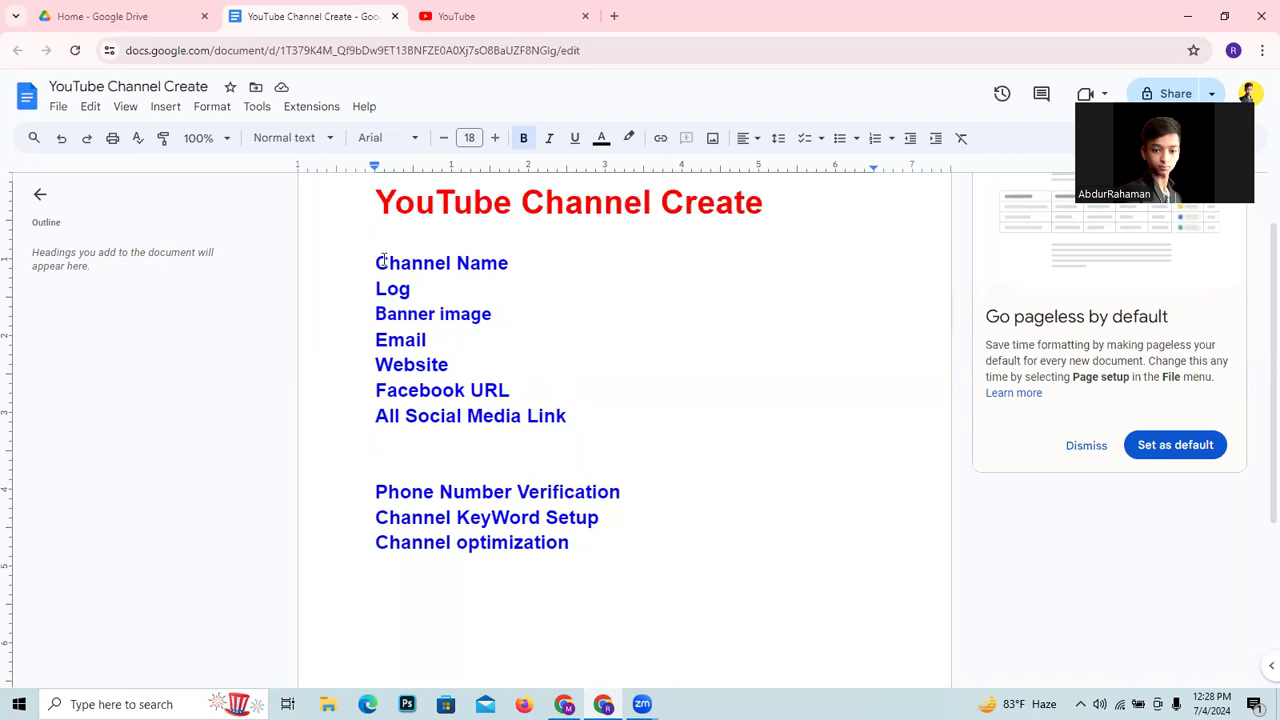
left_click_drag(388, 262, 577, 411)
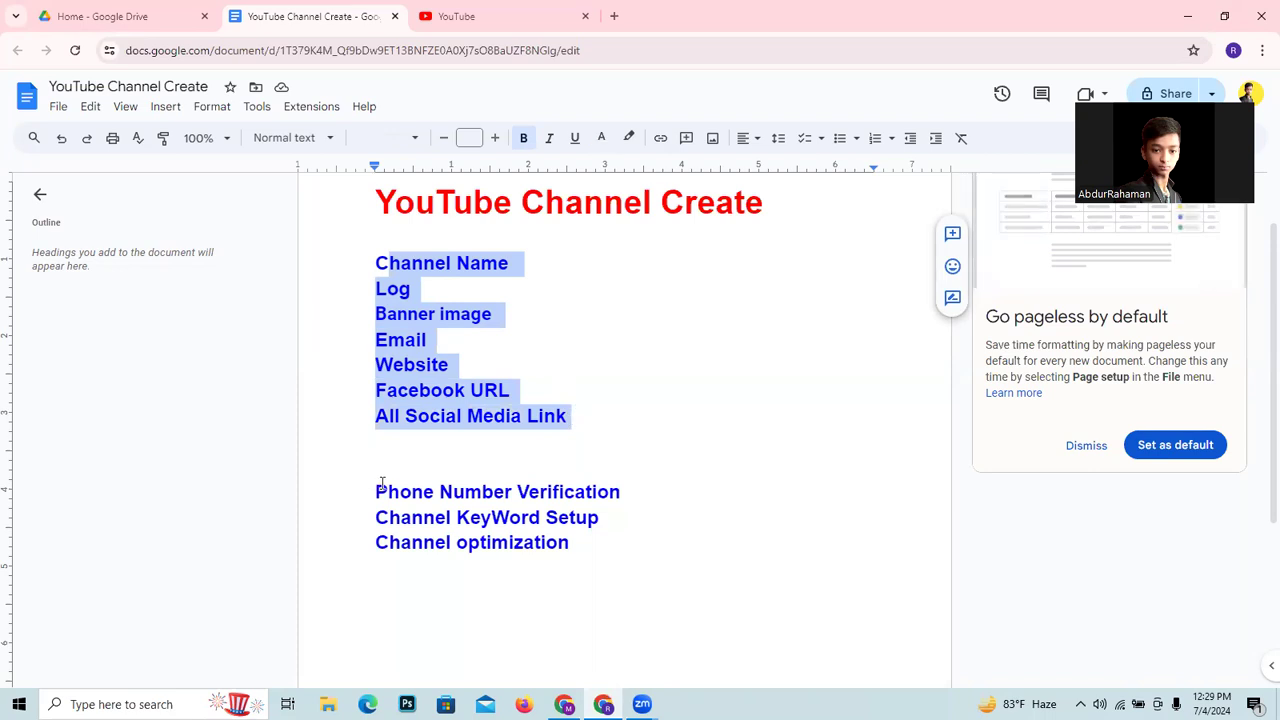
left_click_drag(373, 489, 373, 465)
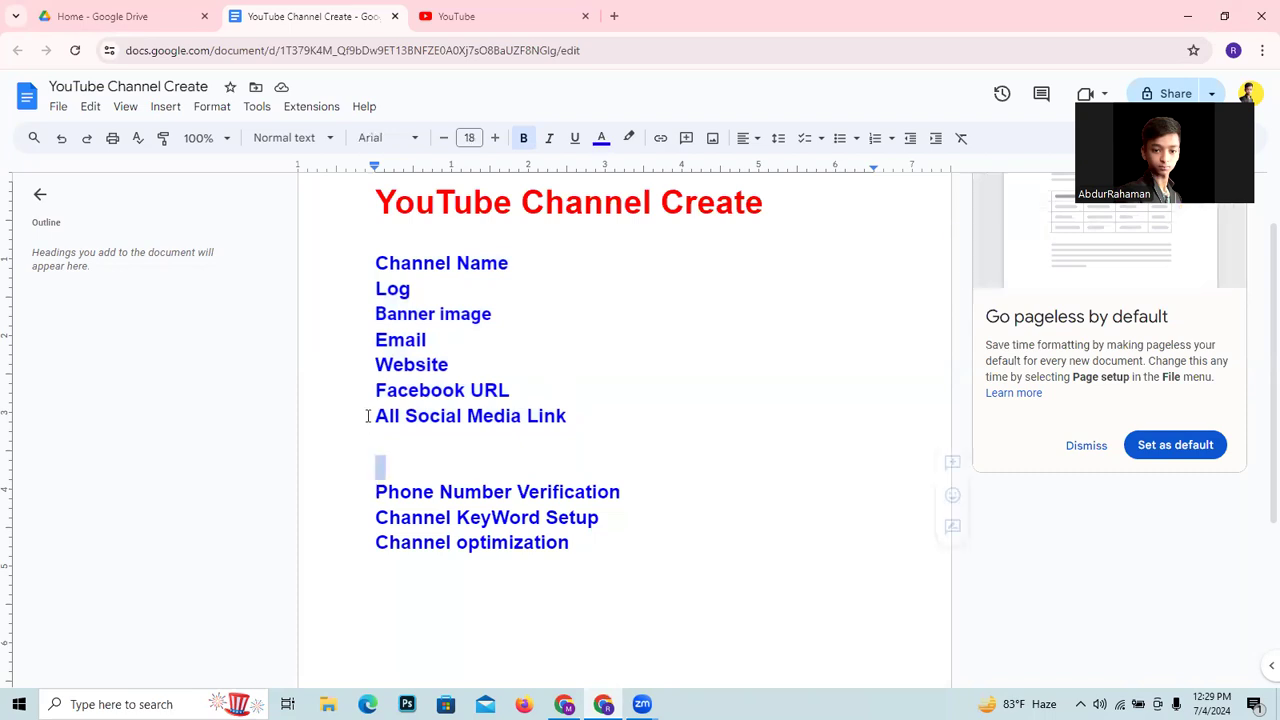
left_click_drag(373, 260, 522, 264)
left_click_drag(375, 289, 506, 316)
left_click_drag(348, 341, 387, 343)
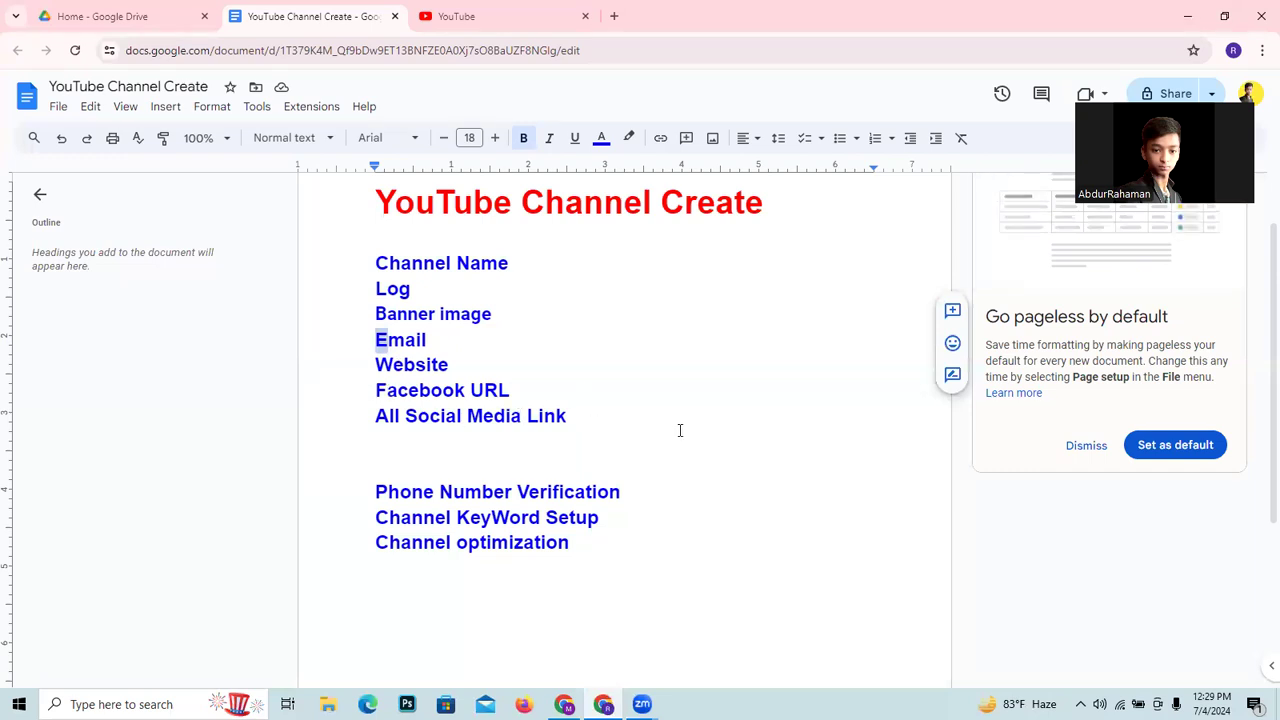
double_click(634, 497)
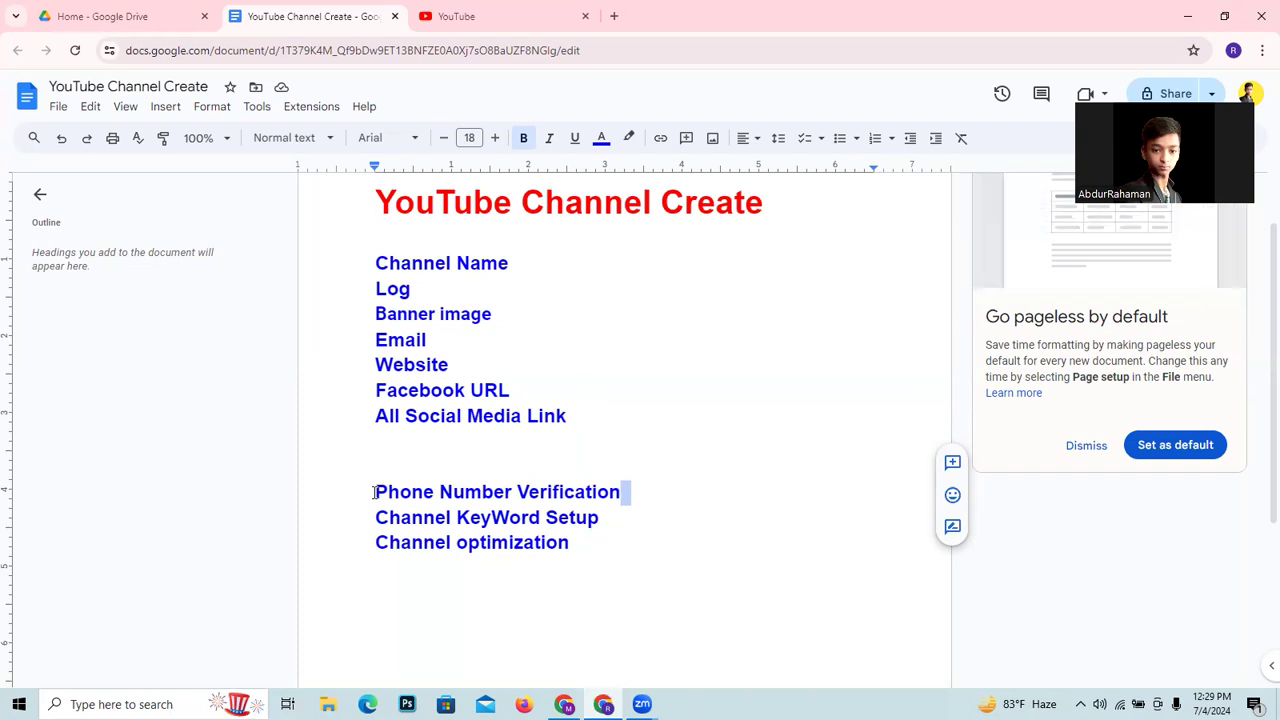
left_click(401, 468)
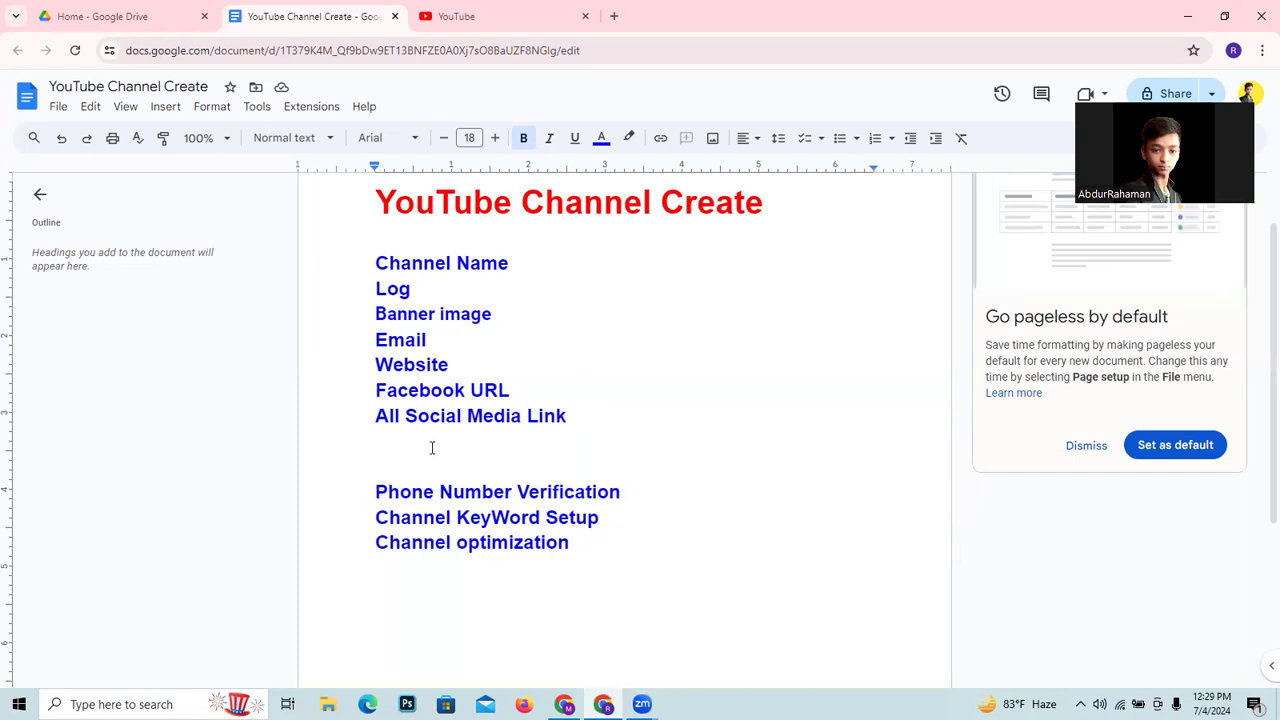
Write 'Class 2' on that blank line and colour it red.
type("Cl")
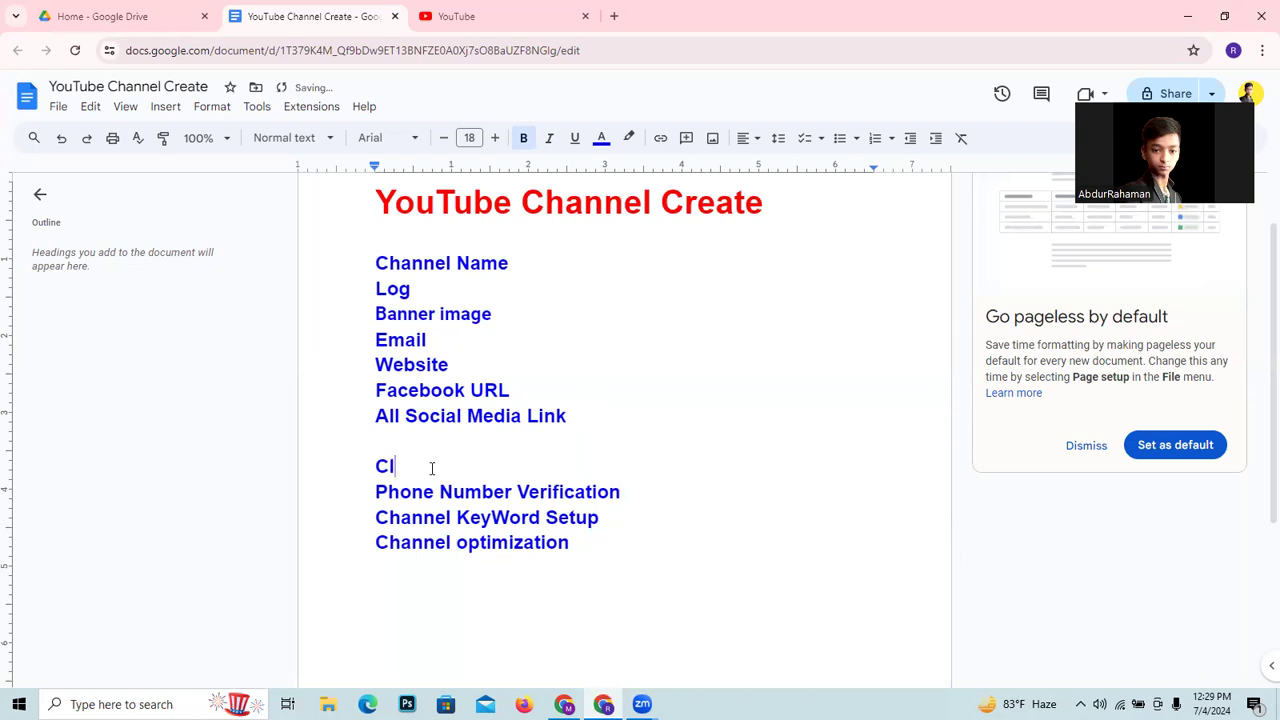
type("ass 2")
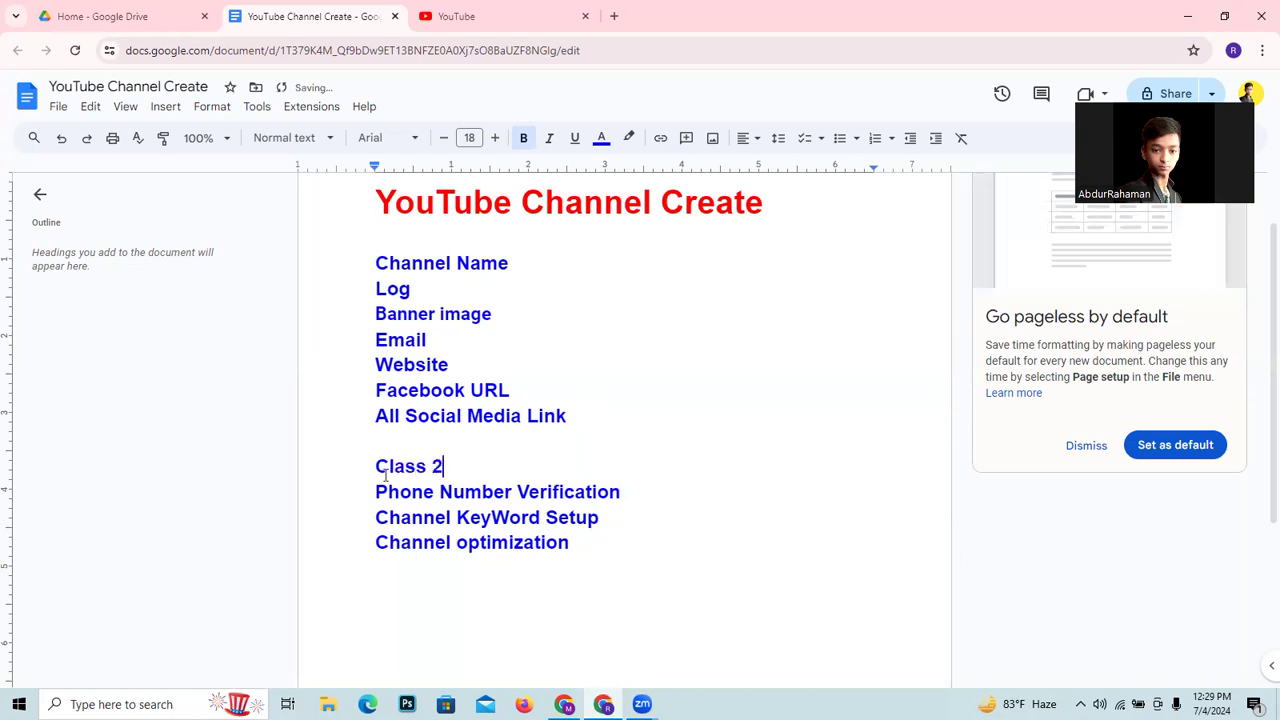
key("shift+Home")
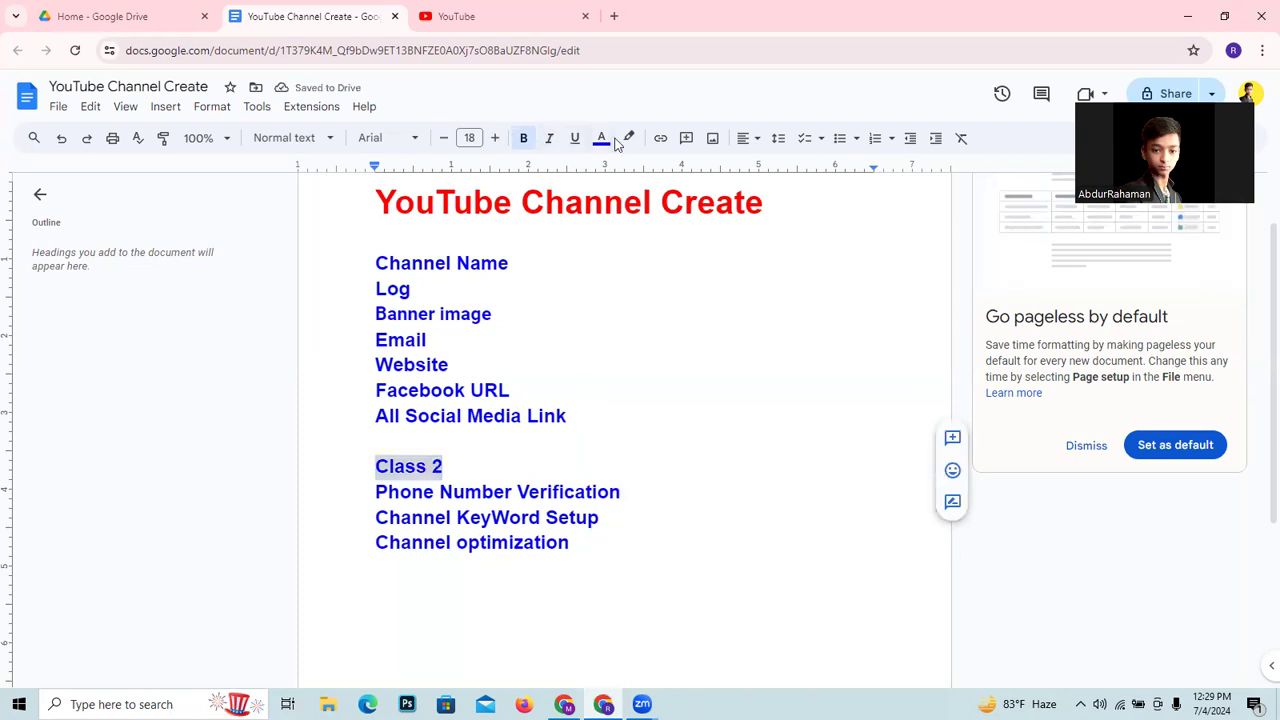
left_click(604, 141)
left_click(623, 186)
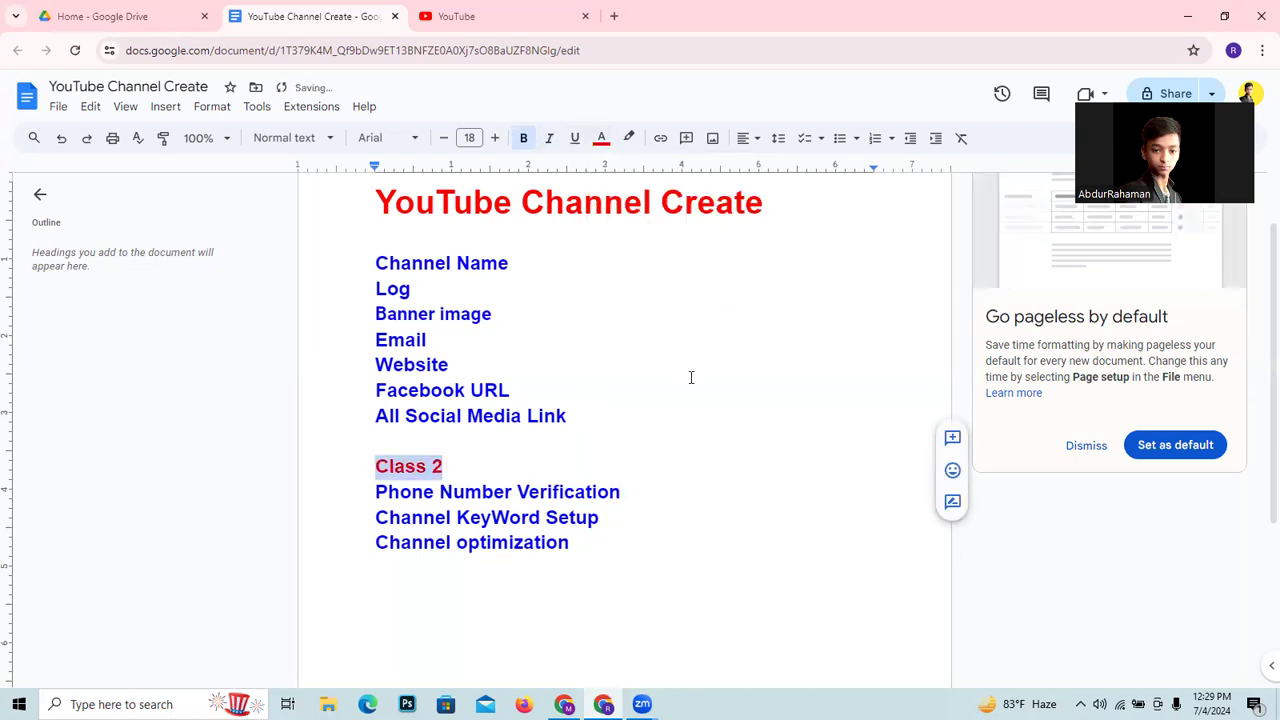
left_click(691, 368)
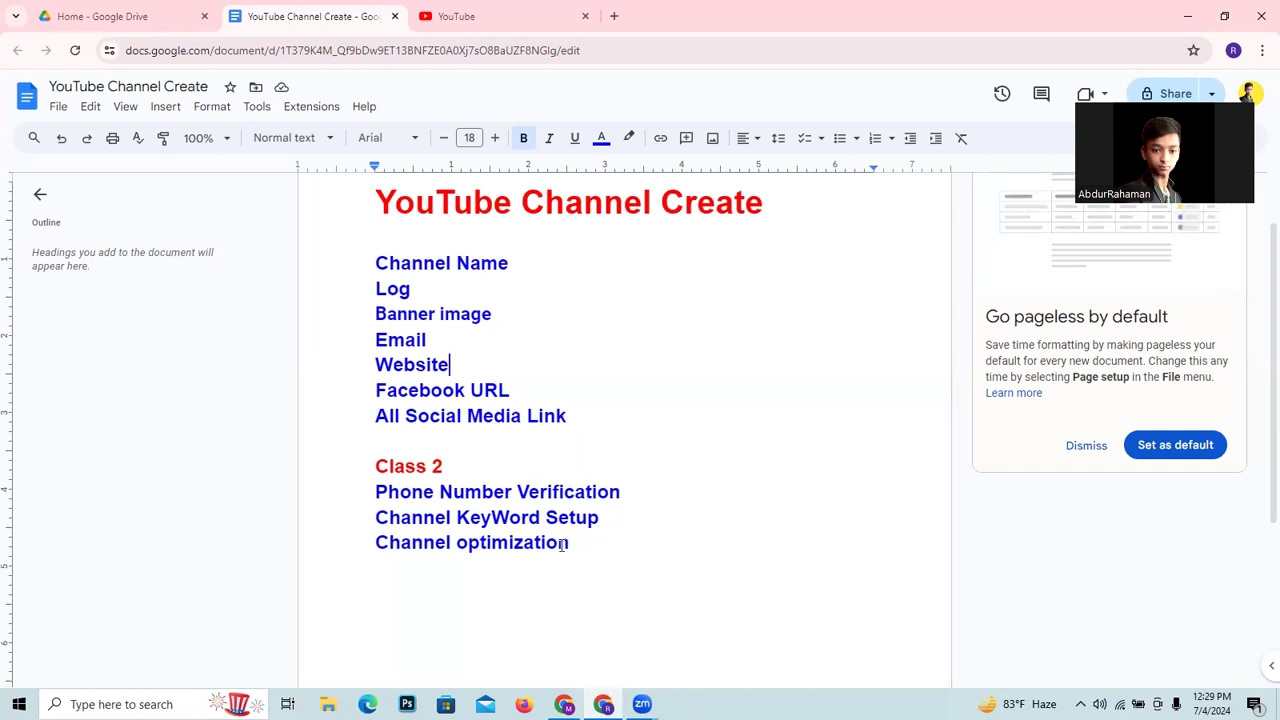
left_click(489, 8)
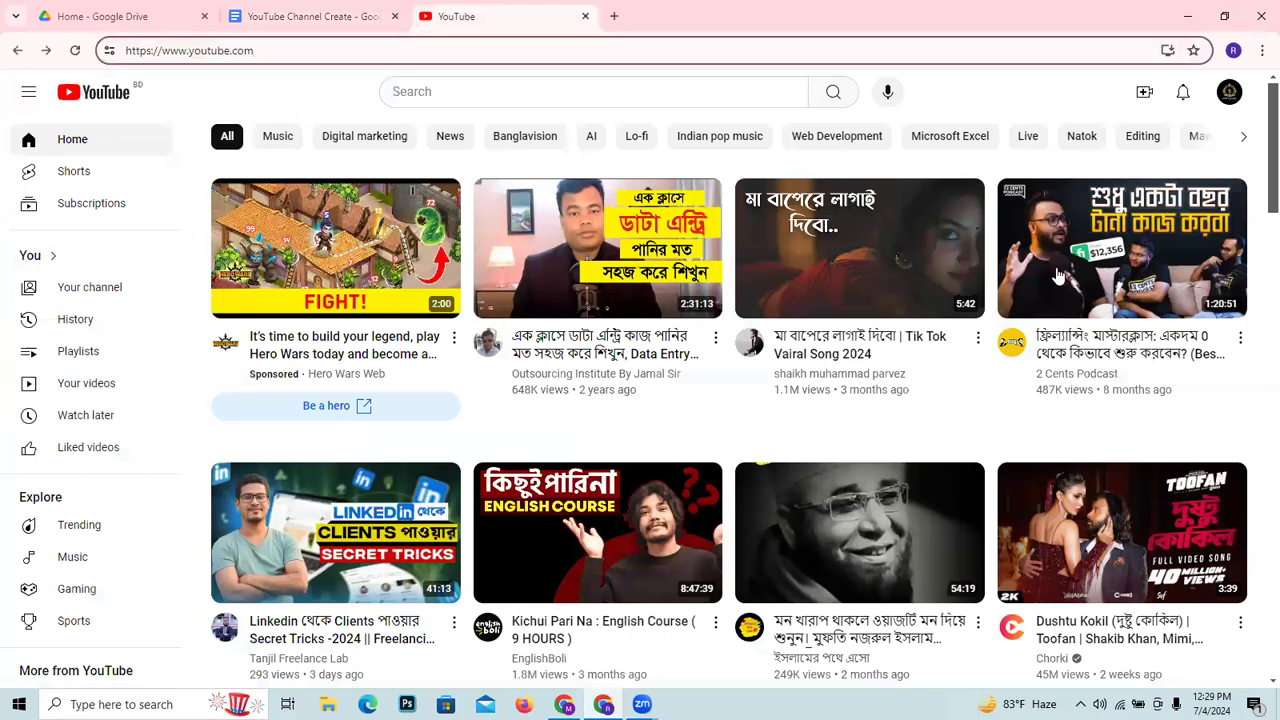
From the account menu go to the Sports Timer bd channel and choose Customize channel.
left_click(1226, 92)
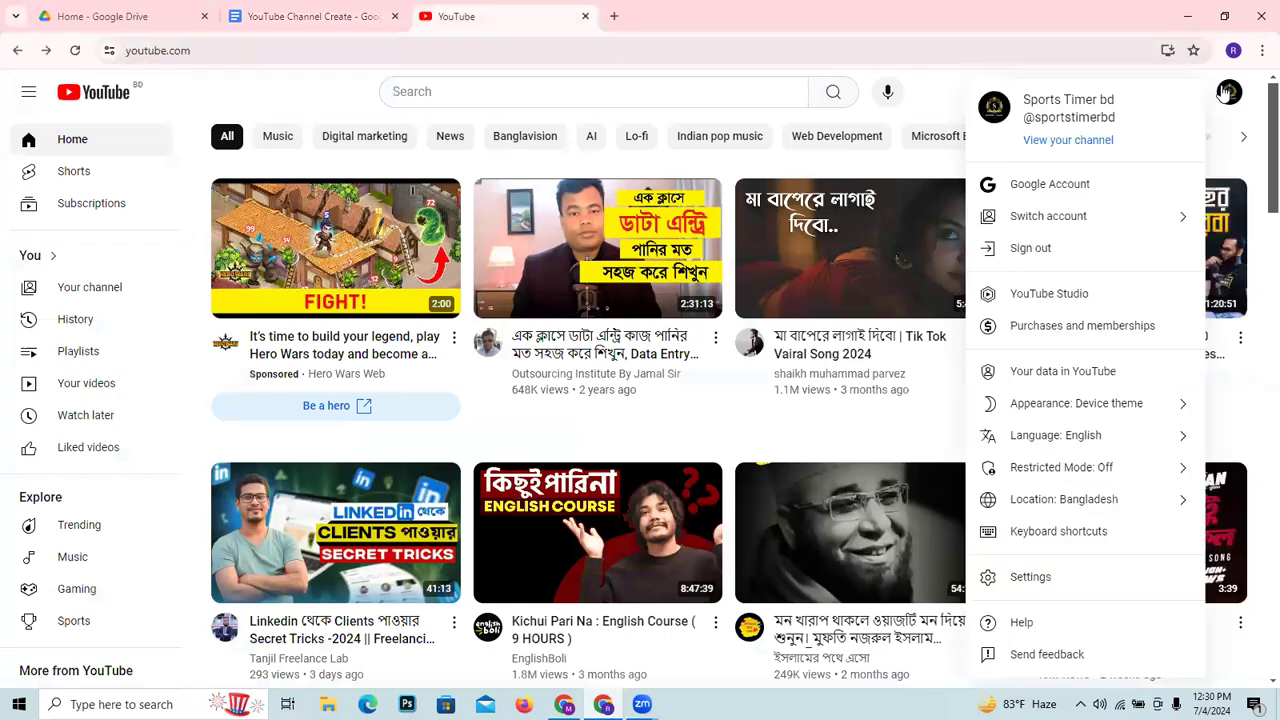
left_click(1063, 142)
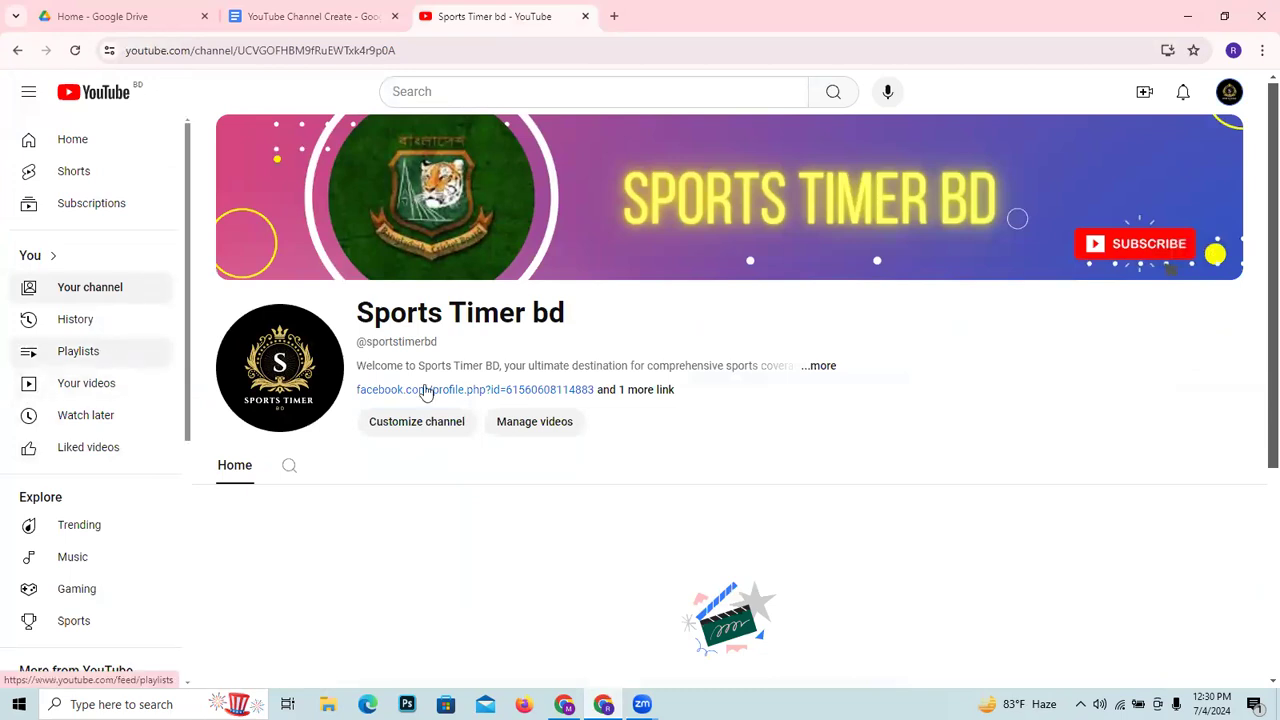
left_click(424, 420)
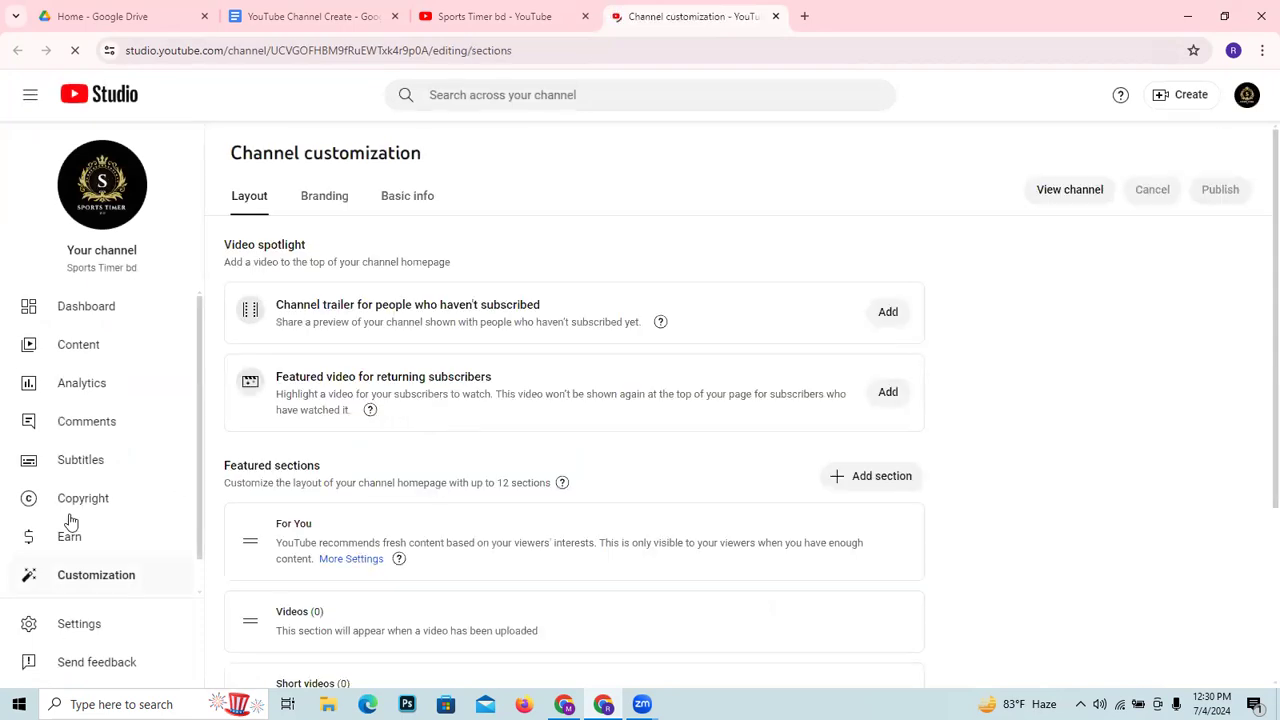
left_click(75, 628)
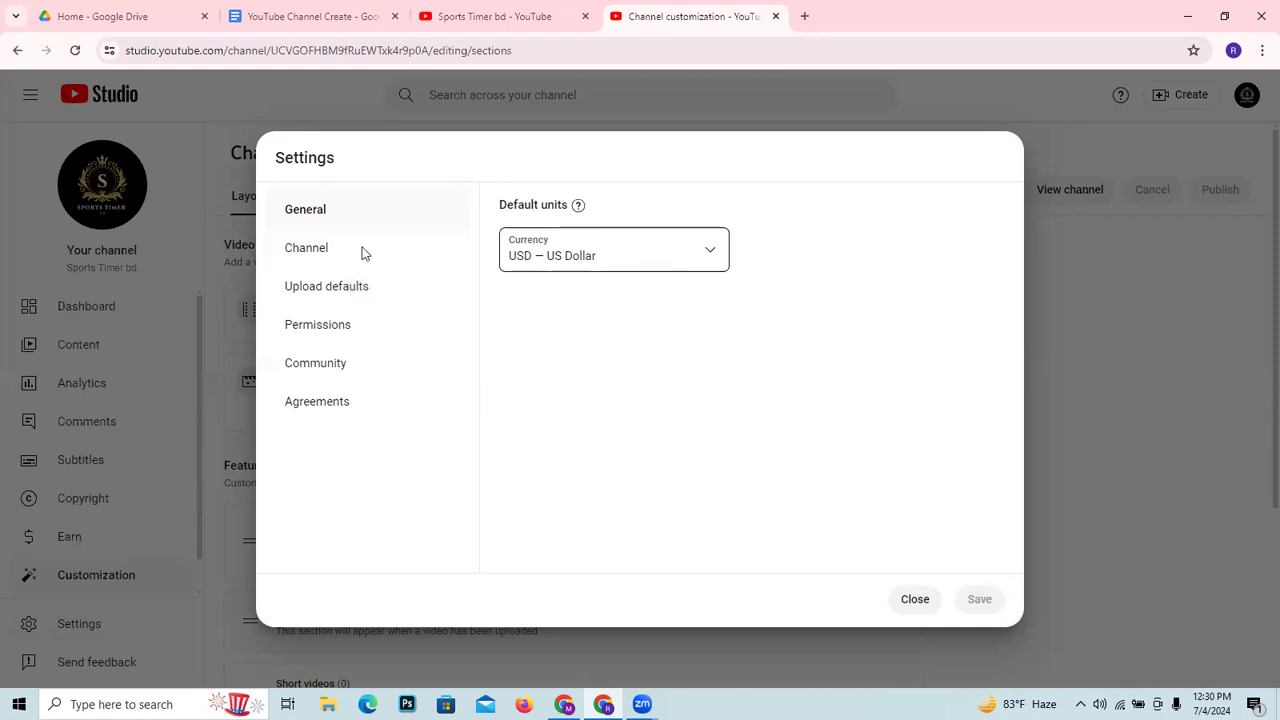
left_click(364, 250)
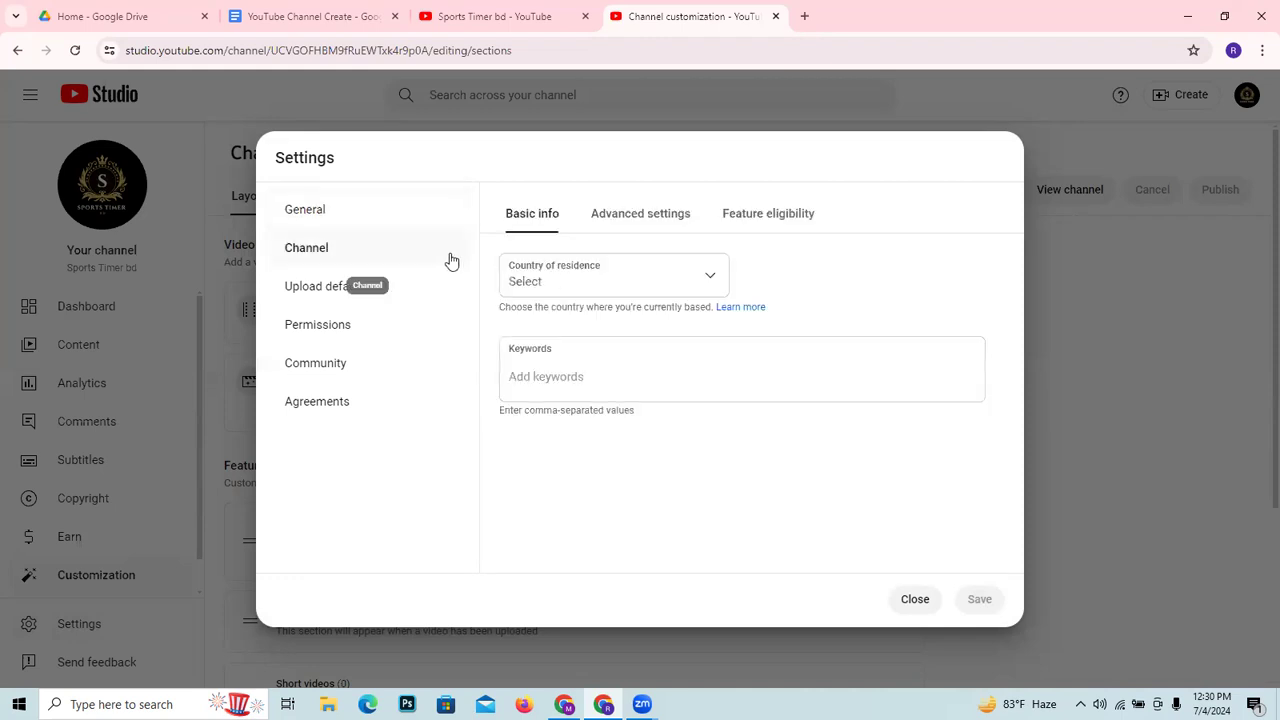
left_click(580, 373)
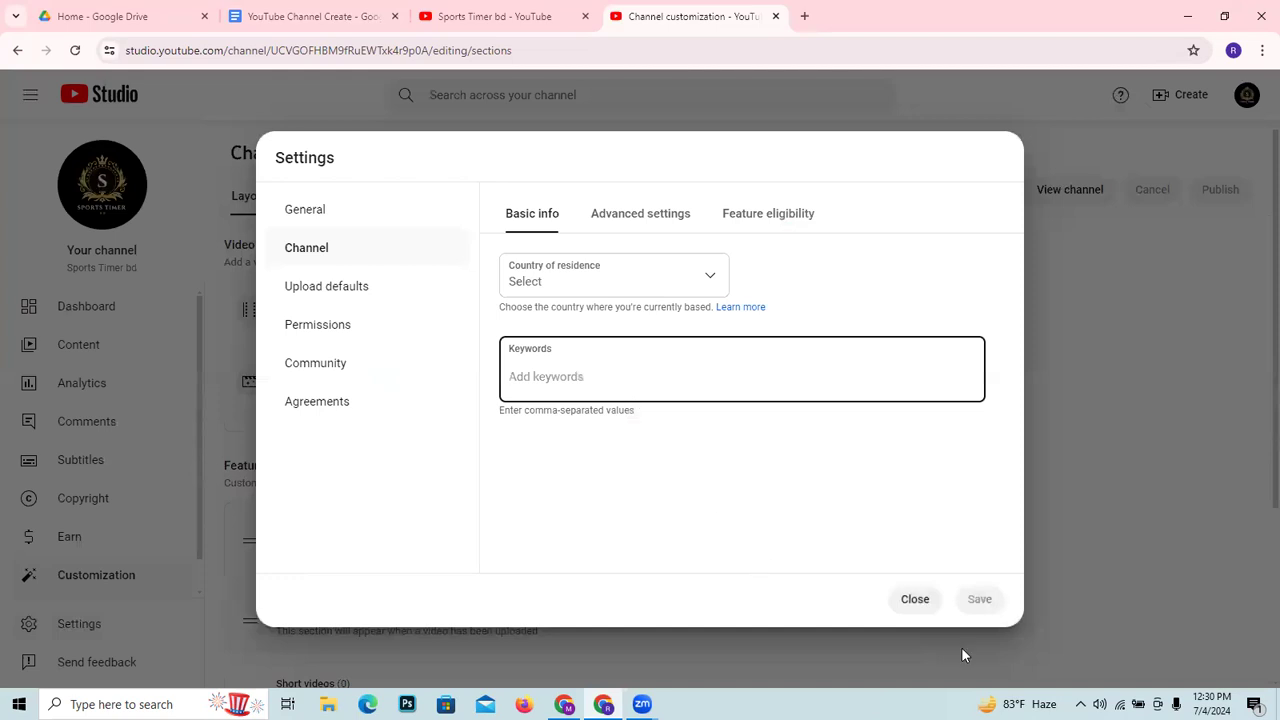
left_click(914, 605)
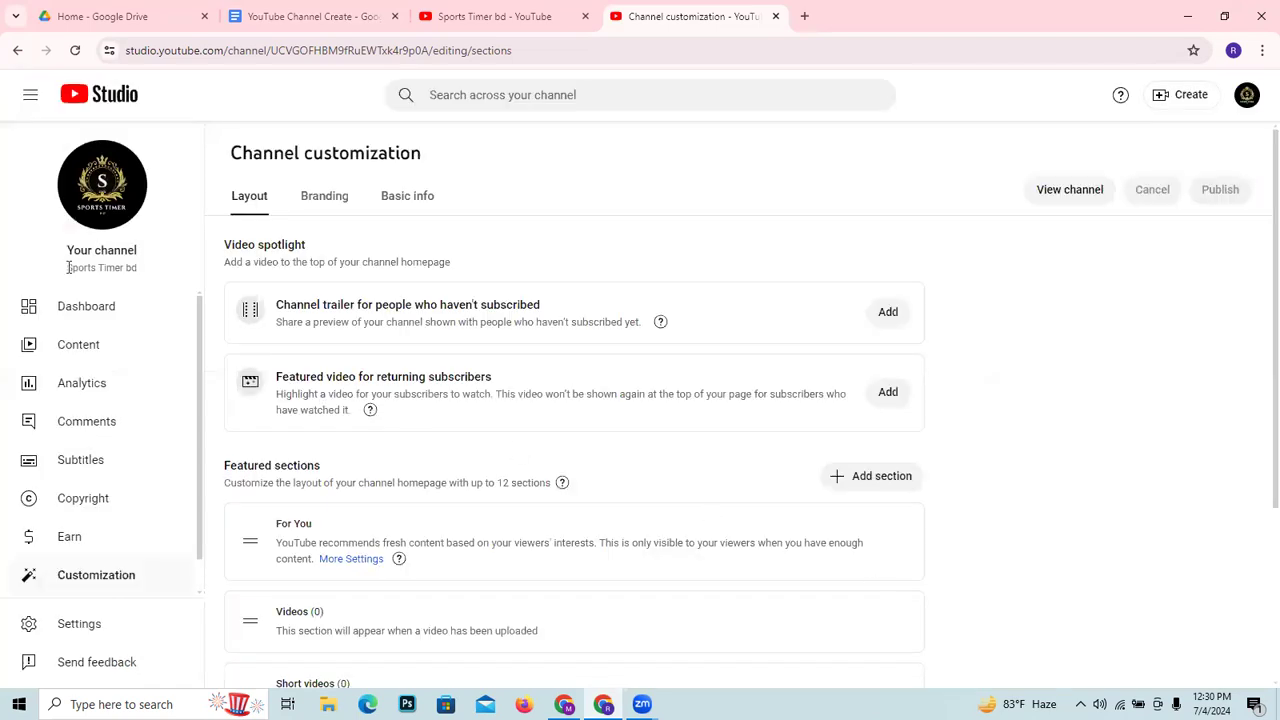
Copy the channel name Sports Timer bd and open Settings > Channel > Basic info.
left_click_drag(72, 268, 134, 270)
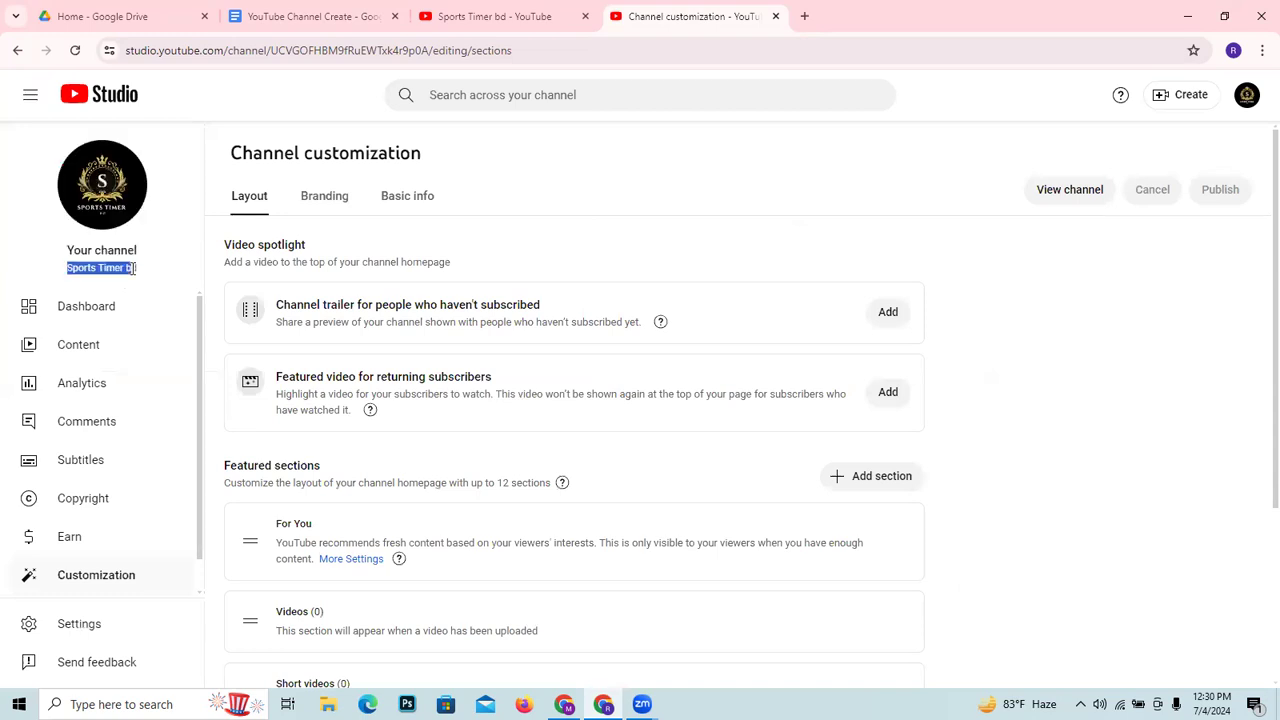
right_click(130, 272)
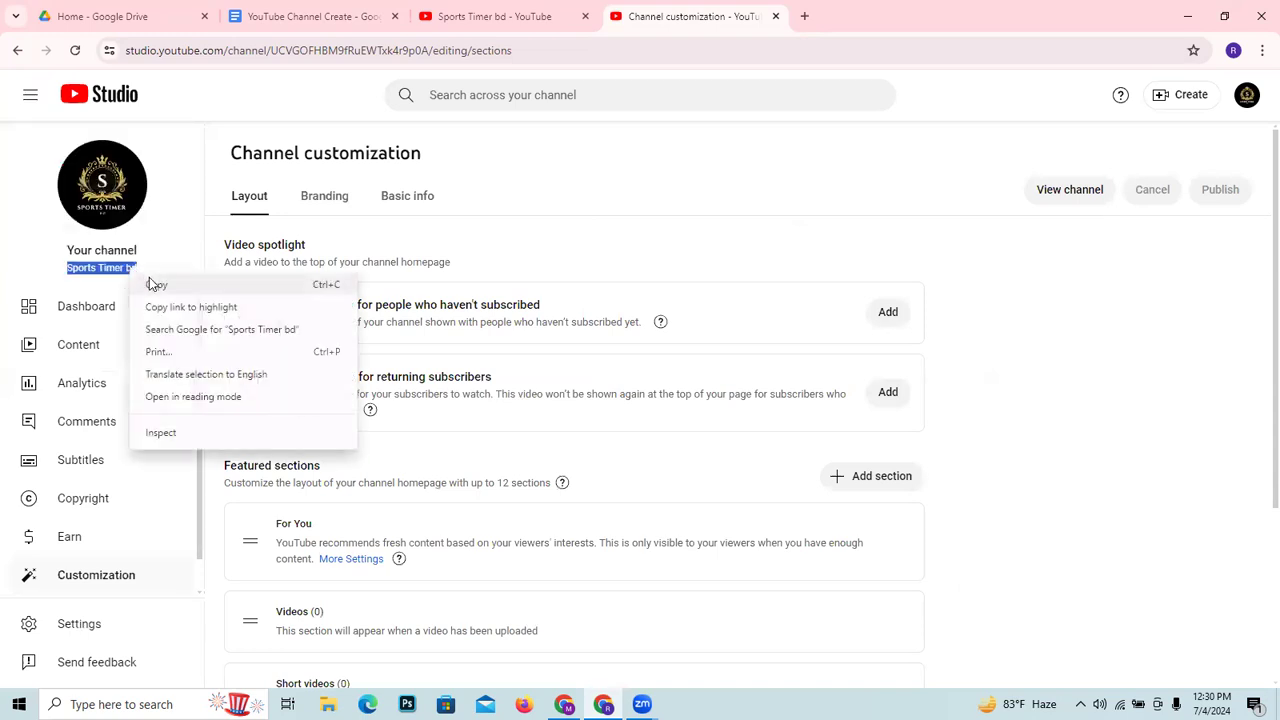
left_click(149, 279)
left_click(135, 378)
left_click(81, 348)
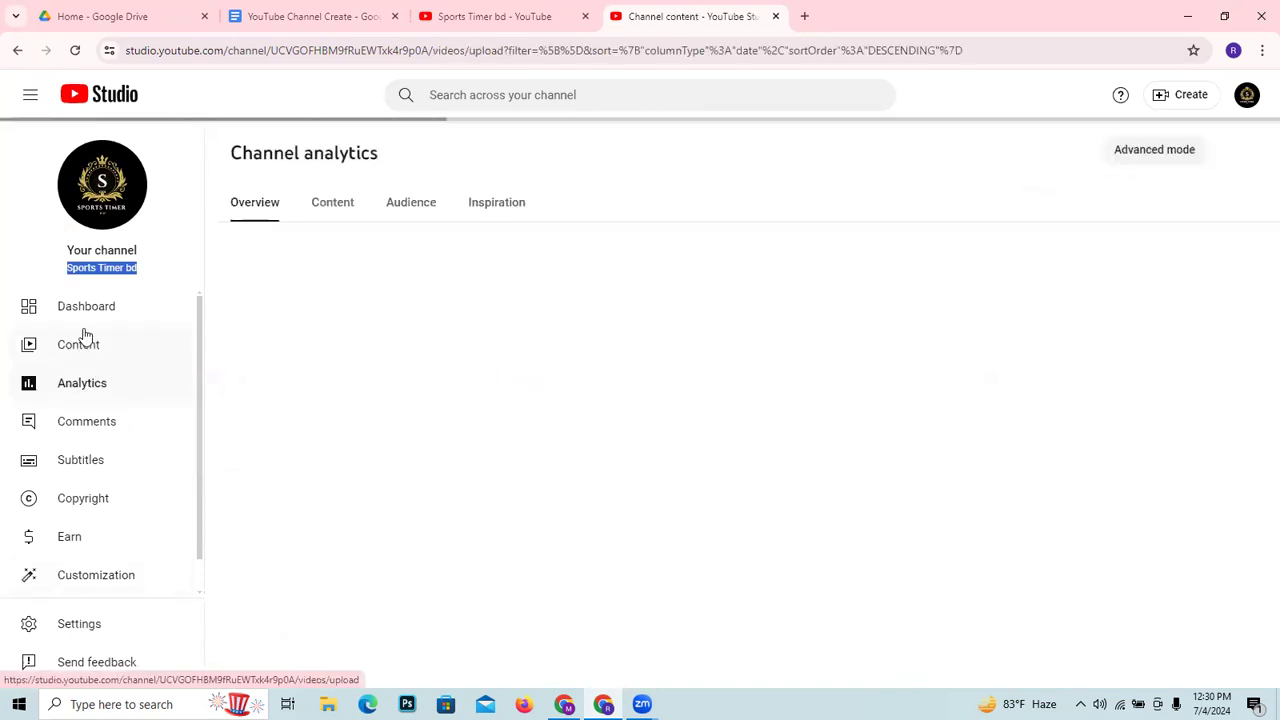
left_click(131, 627)
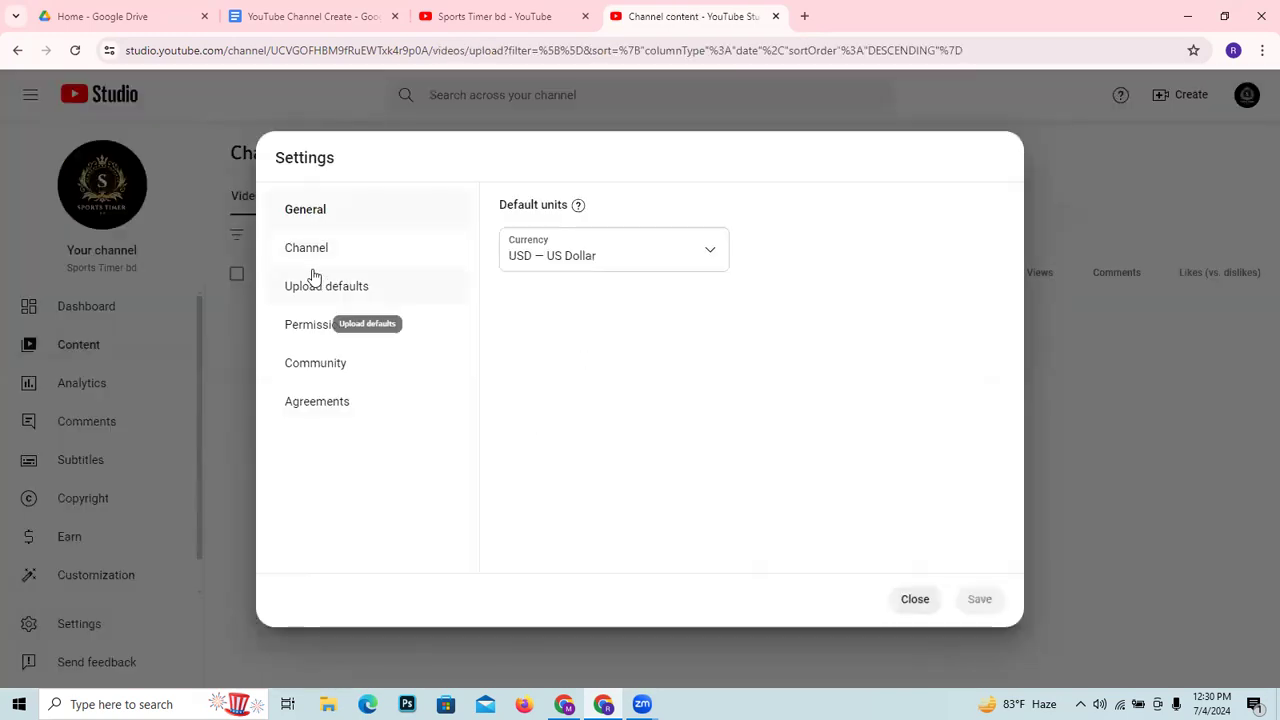
left_click(317, 262)
Paste Sports Timer bd as a keyword, removing the duplicate pasted copy.
right_click(580, 370)
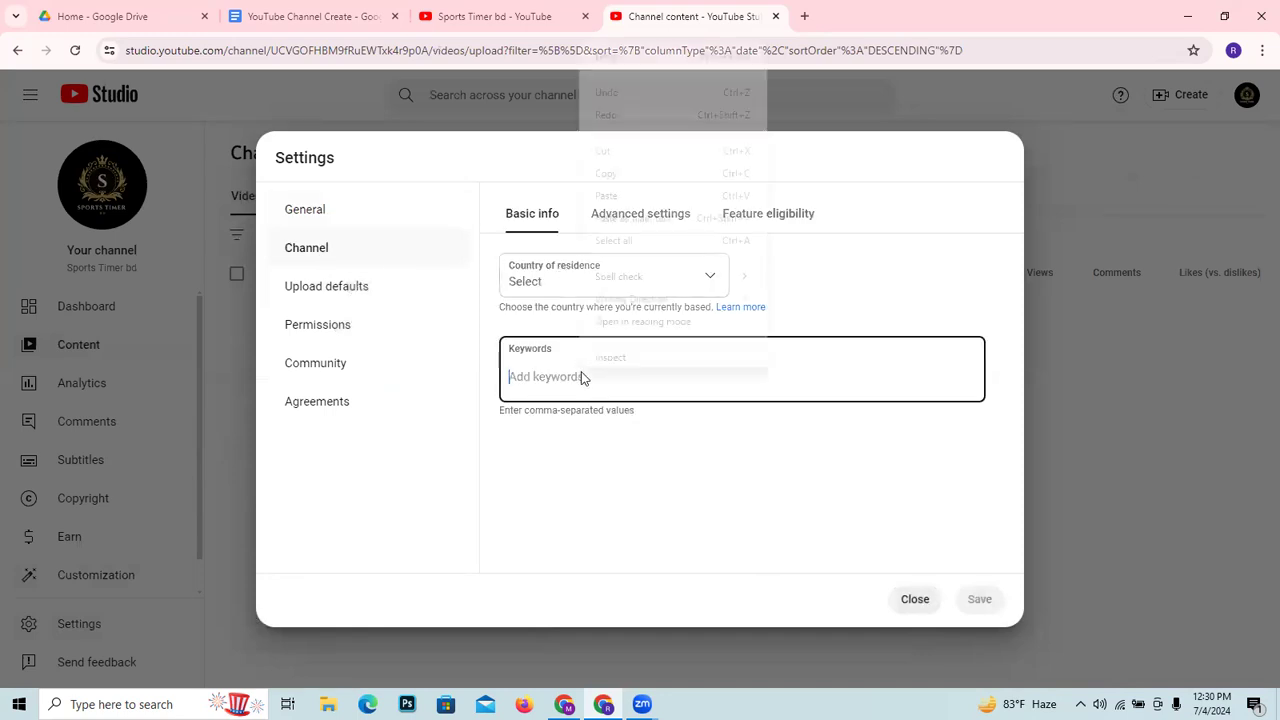
left_click(608, 209)
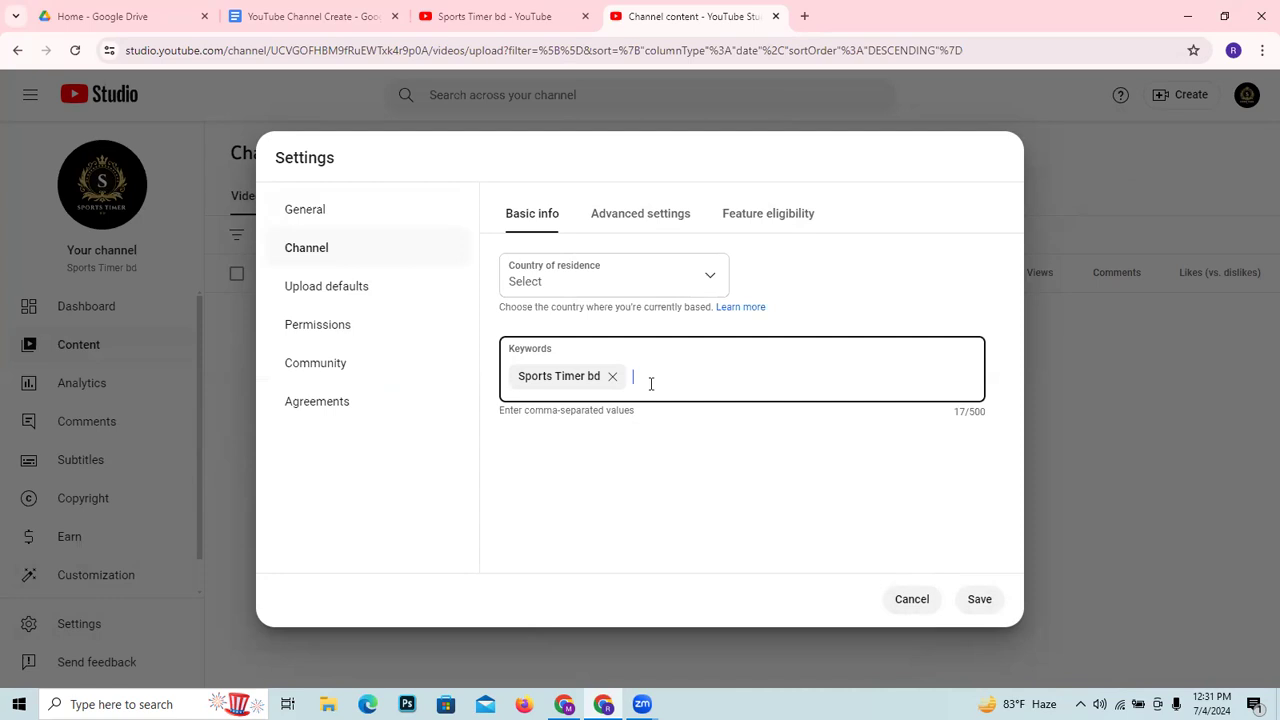
type("#")
right_click(651, 383)
left_click(661, 205)
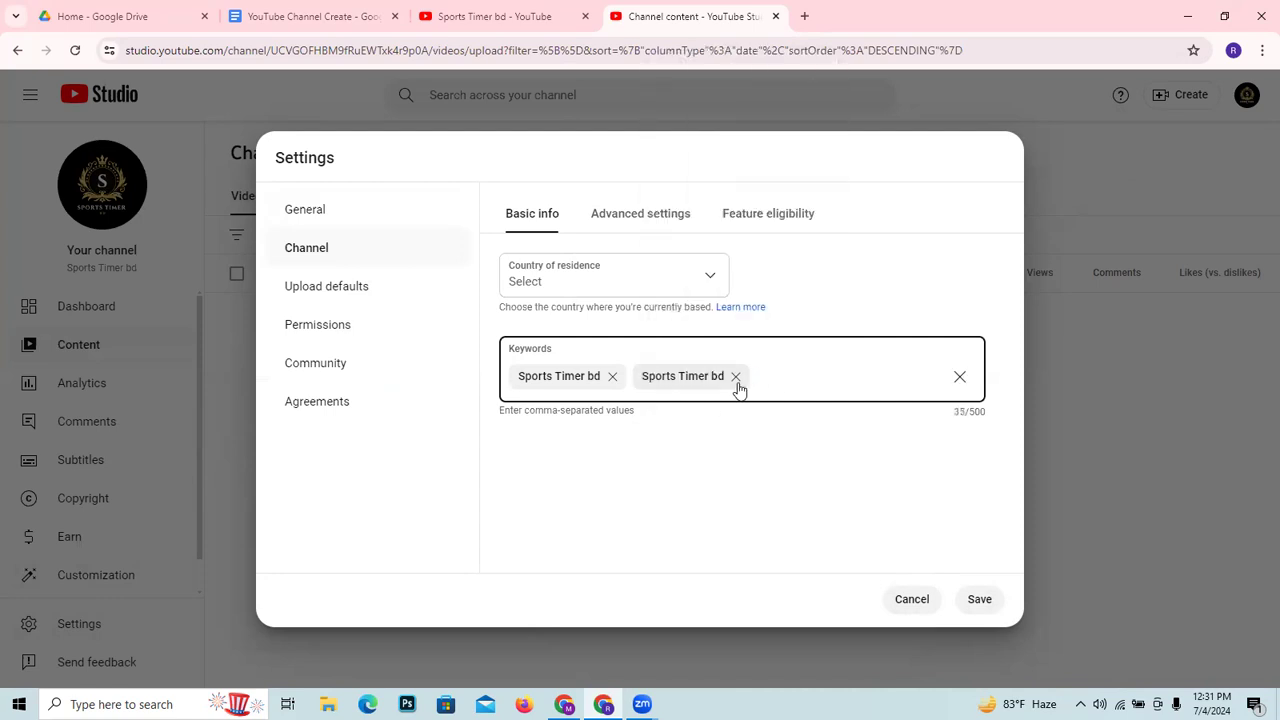
left_click(736, 378)
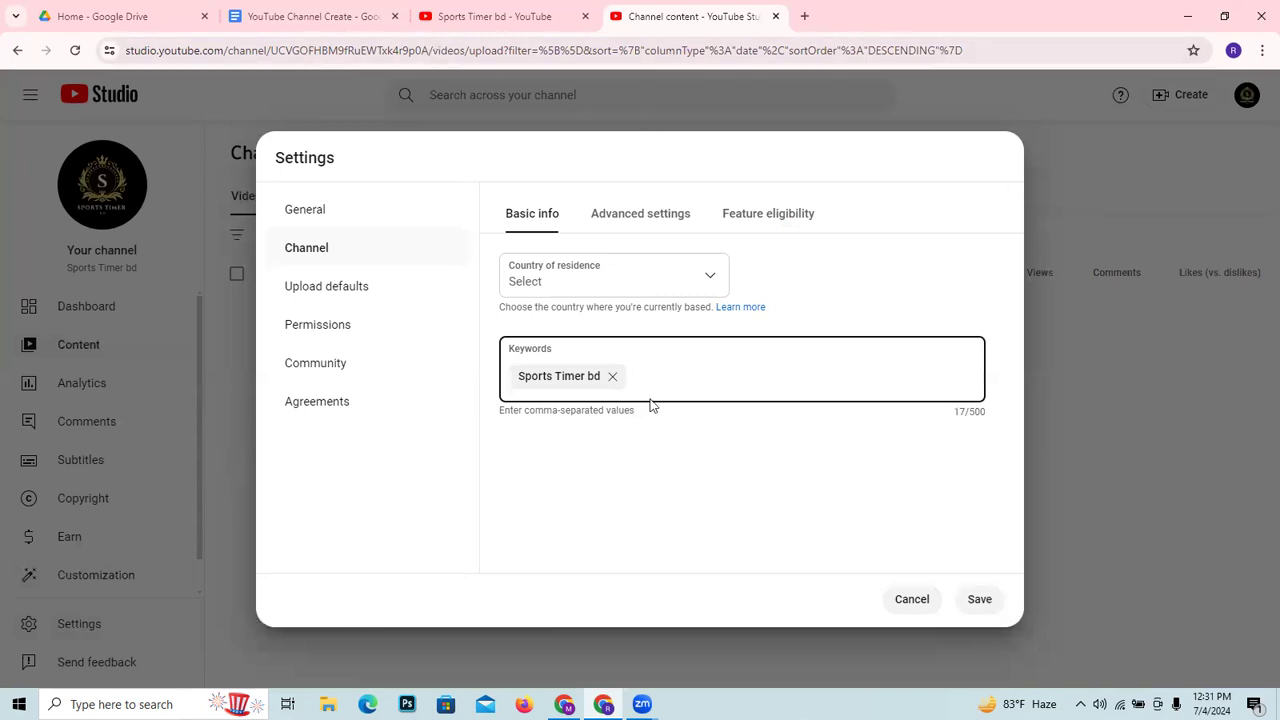
Add Cricket and Sportstimerbd as channel keywords.
type("Cricket")
key("Return")
type("Spo")
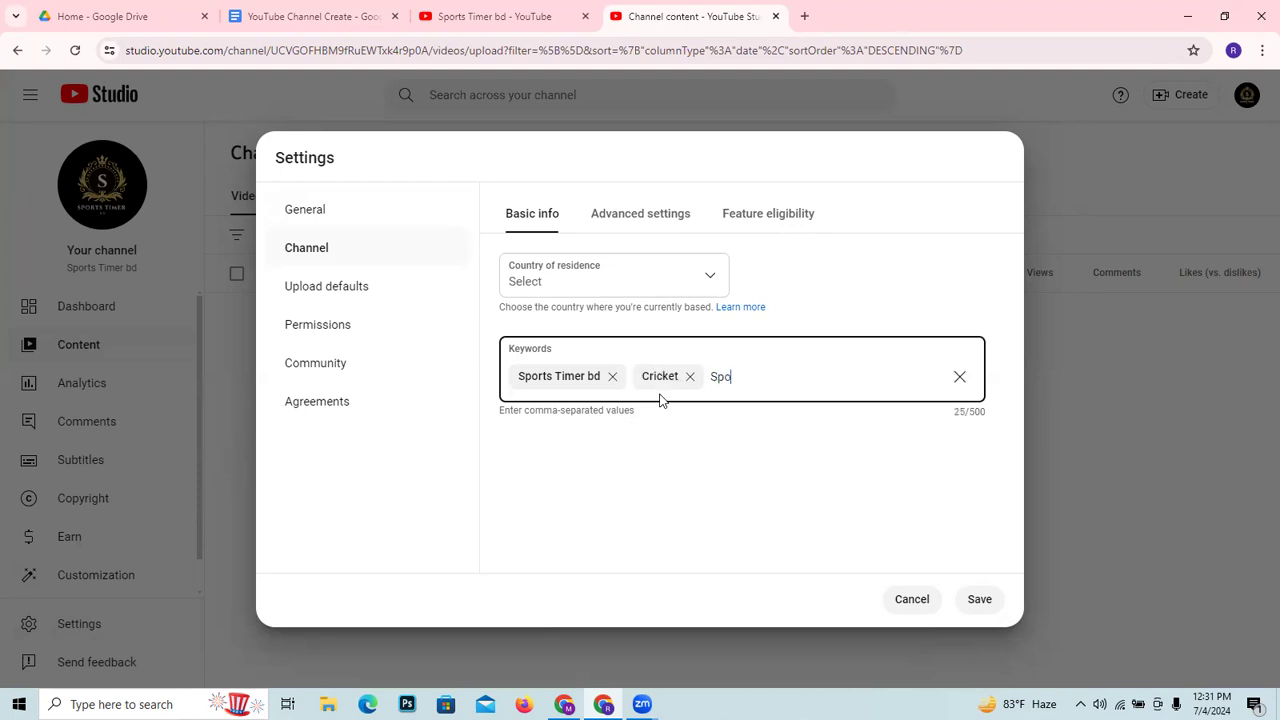
type("rtstimerbd")
key("Return")
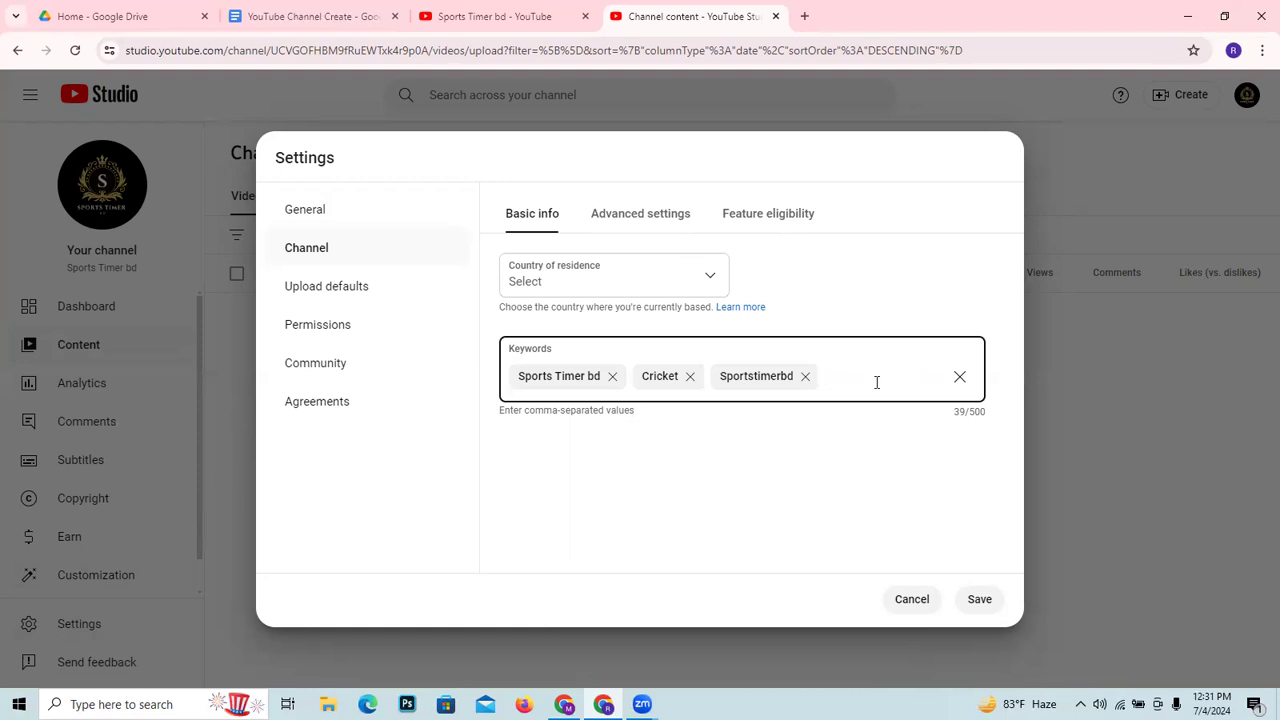
Enter Foodboll, WoldCup and Sportsnewes as keywords, correcting typos along the way.
type("Foodboll")
key("Return")
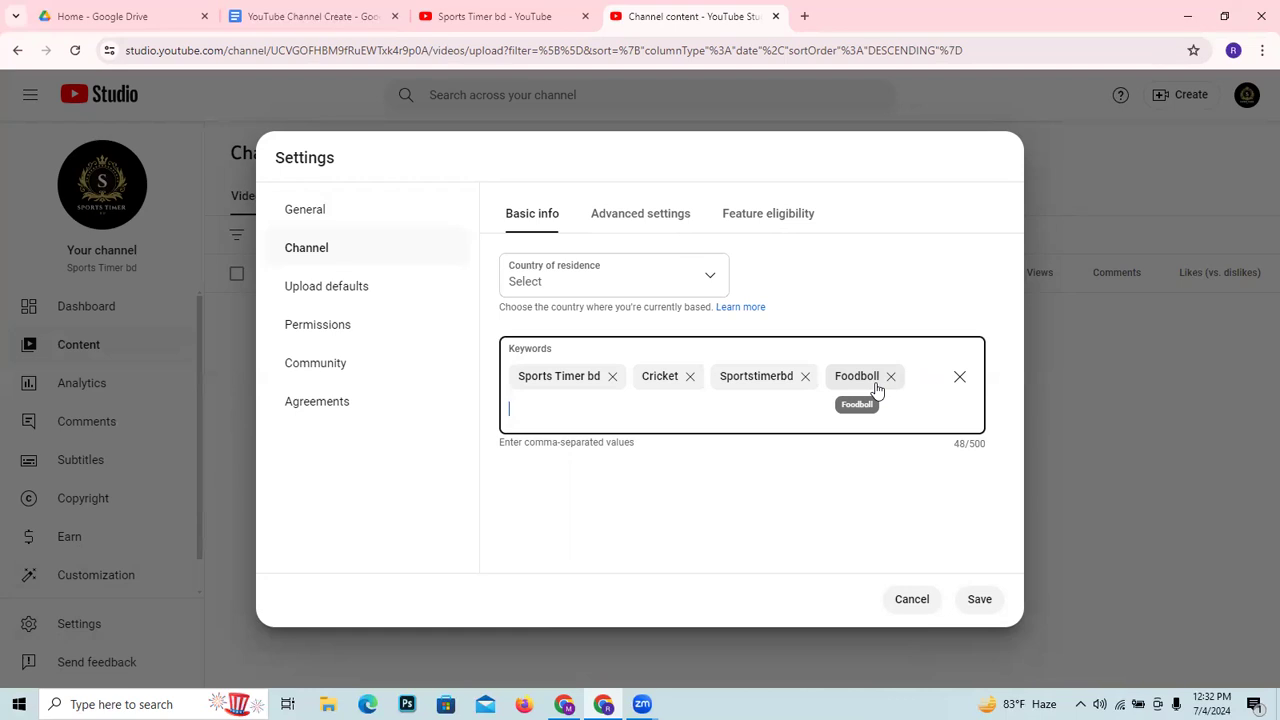
type("WoldCup")
key("Return")
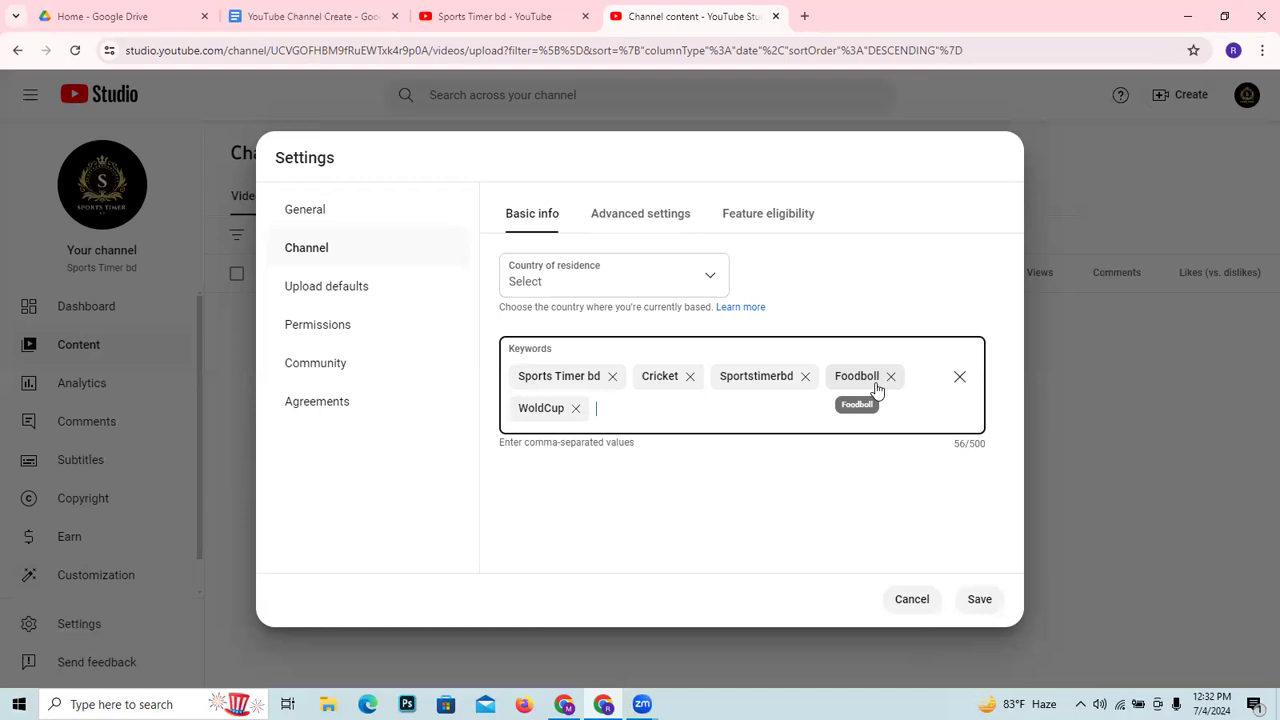
type("SportsN")
key("BackSpace")
type("newes")
key("Return")
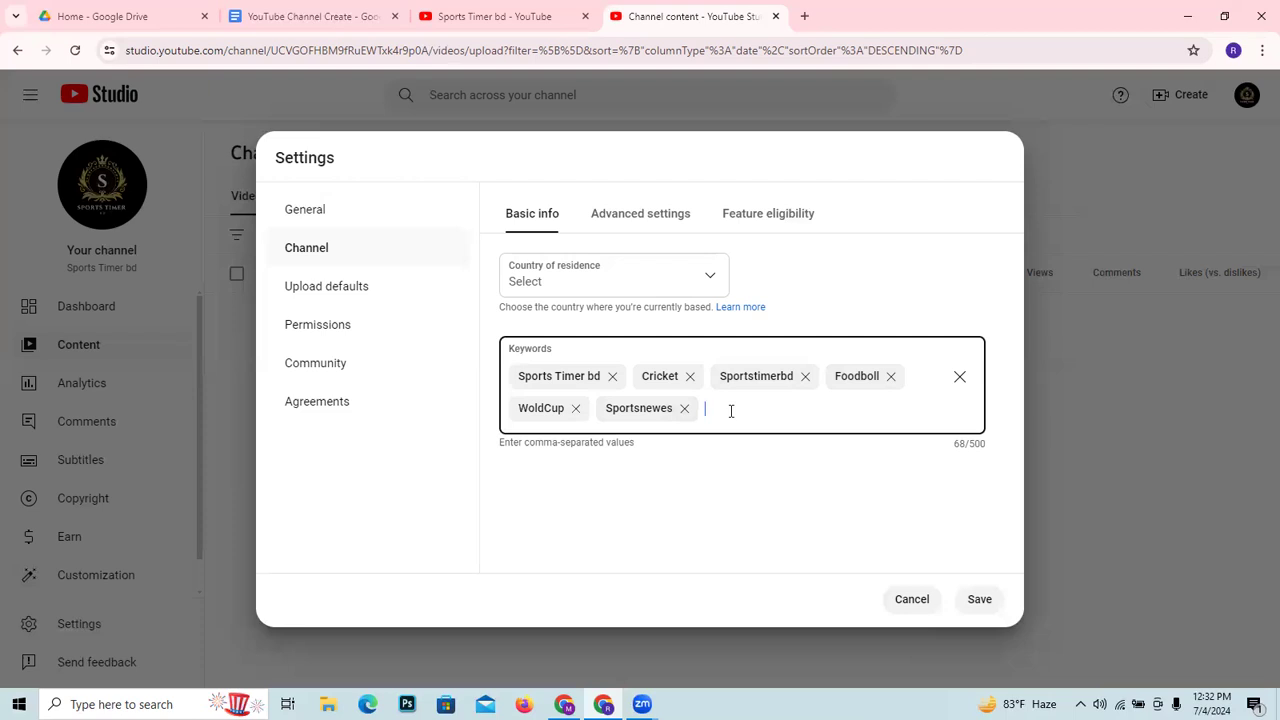
Add keywords Ipl, BPL, CPL, SA20, CopaAmareca and Shakib, then save (104/500).
type("Ipl,BPL,CPL,")
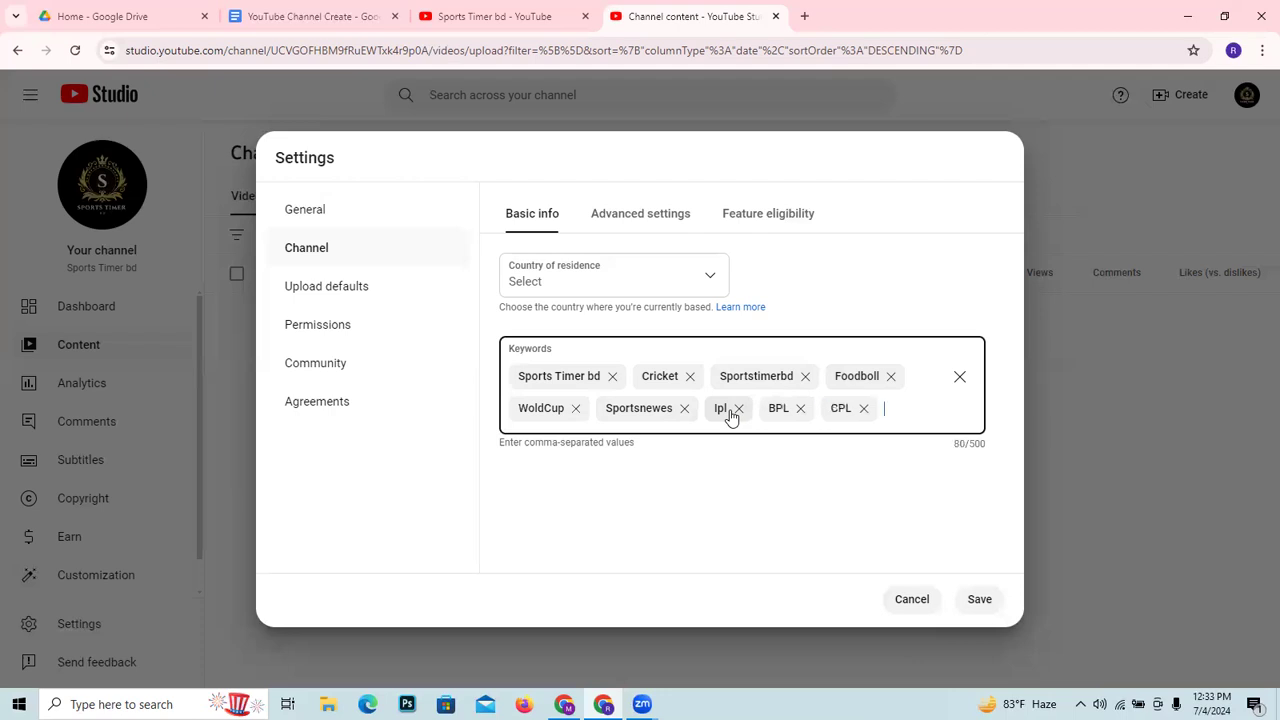
type("SA20")
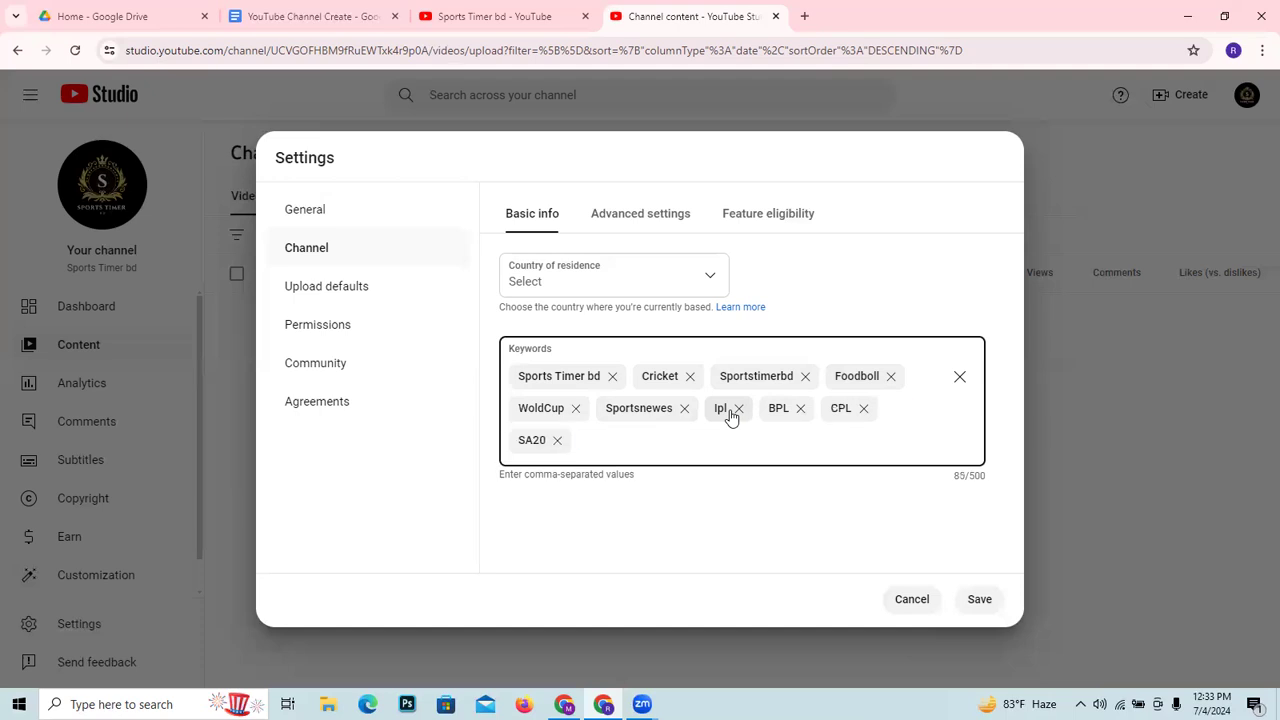
type(",Copa")
type("Amareca")
key("Return")
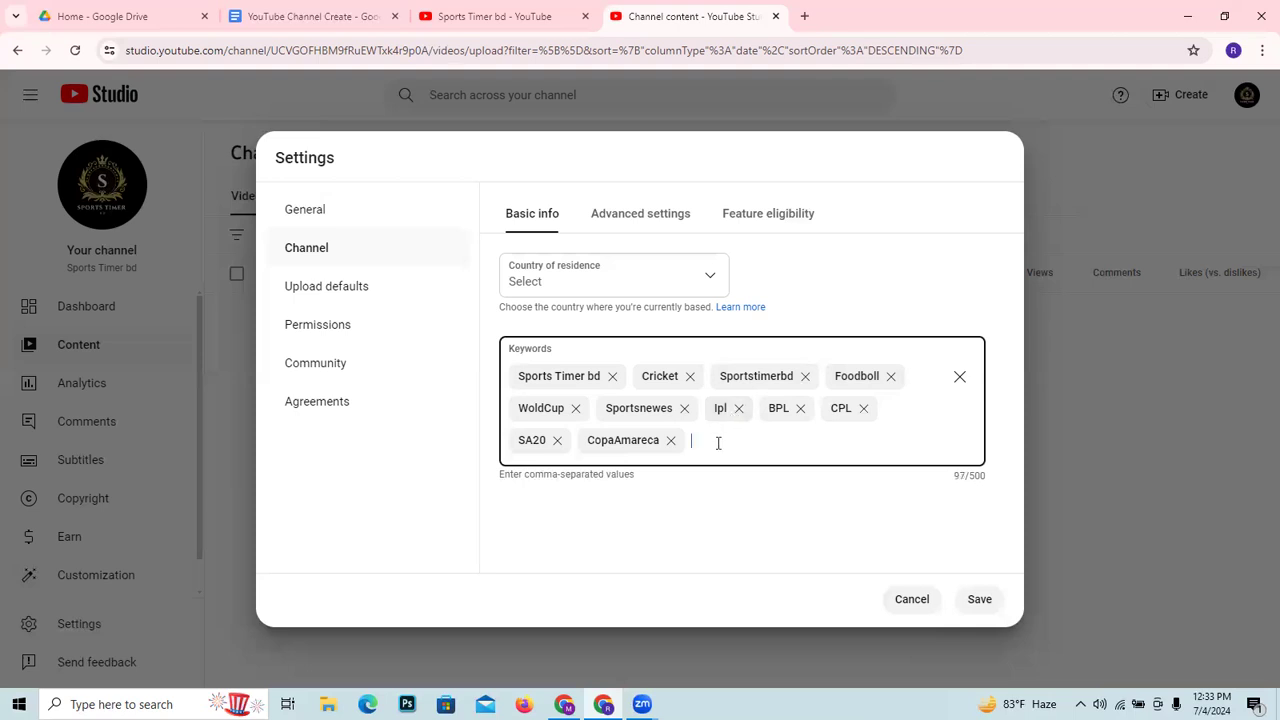
type("Shakib")
key("comma")
type("Vra")
key("BackSpace")
key("BackSpace")
key("BackSpace")
left_click(990, 603)
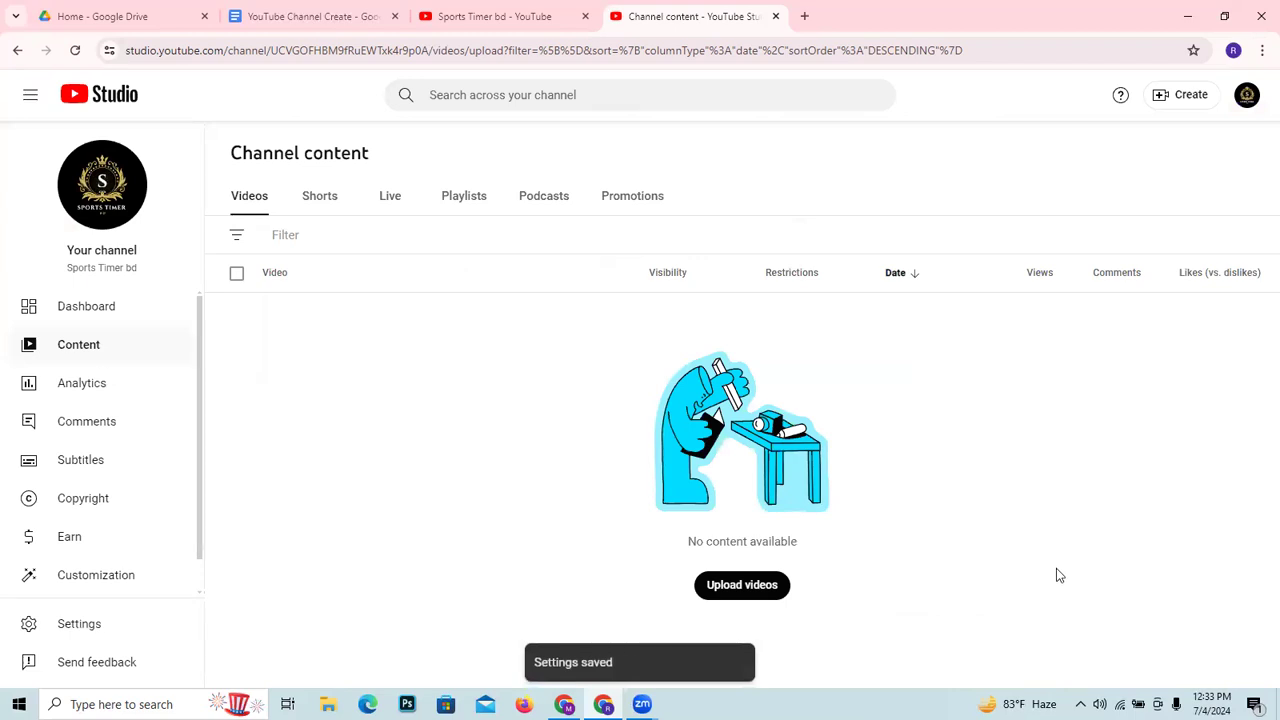
Return to Settings > Channel basic info and open the Country of residence list.
left_click(91, 387)
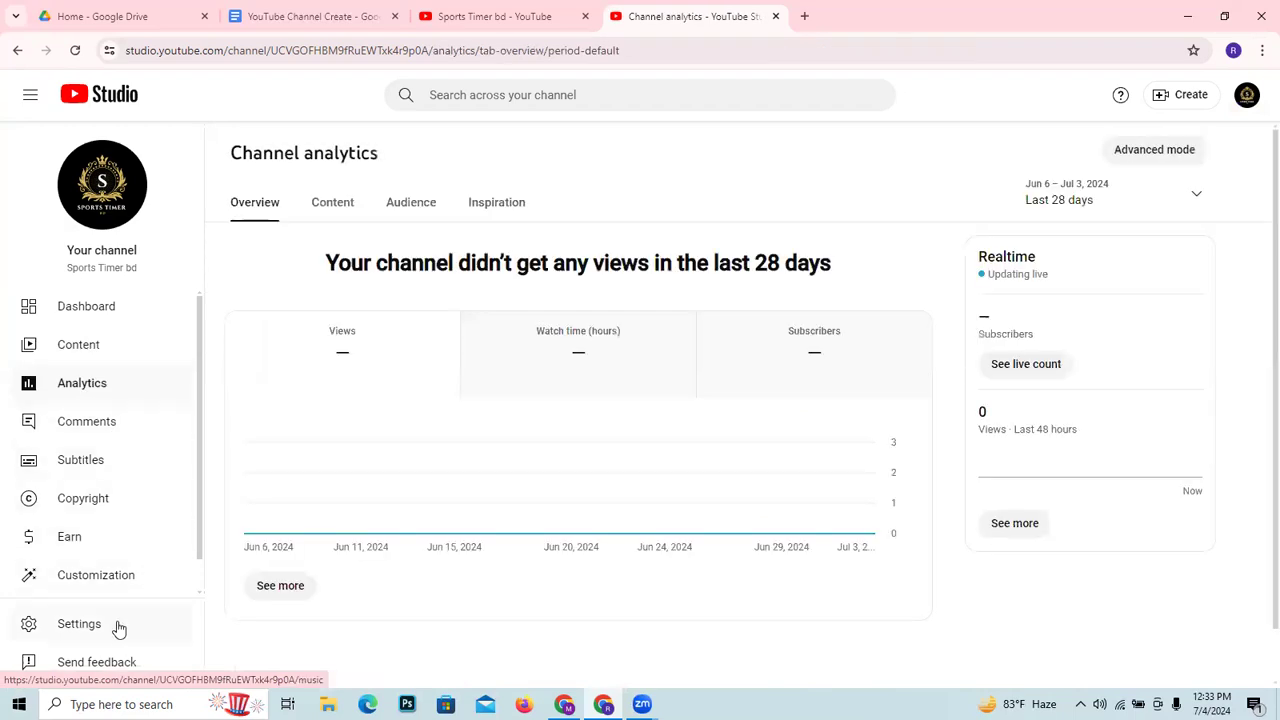
left_click(80, 624)
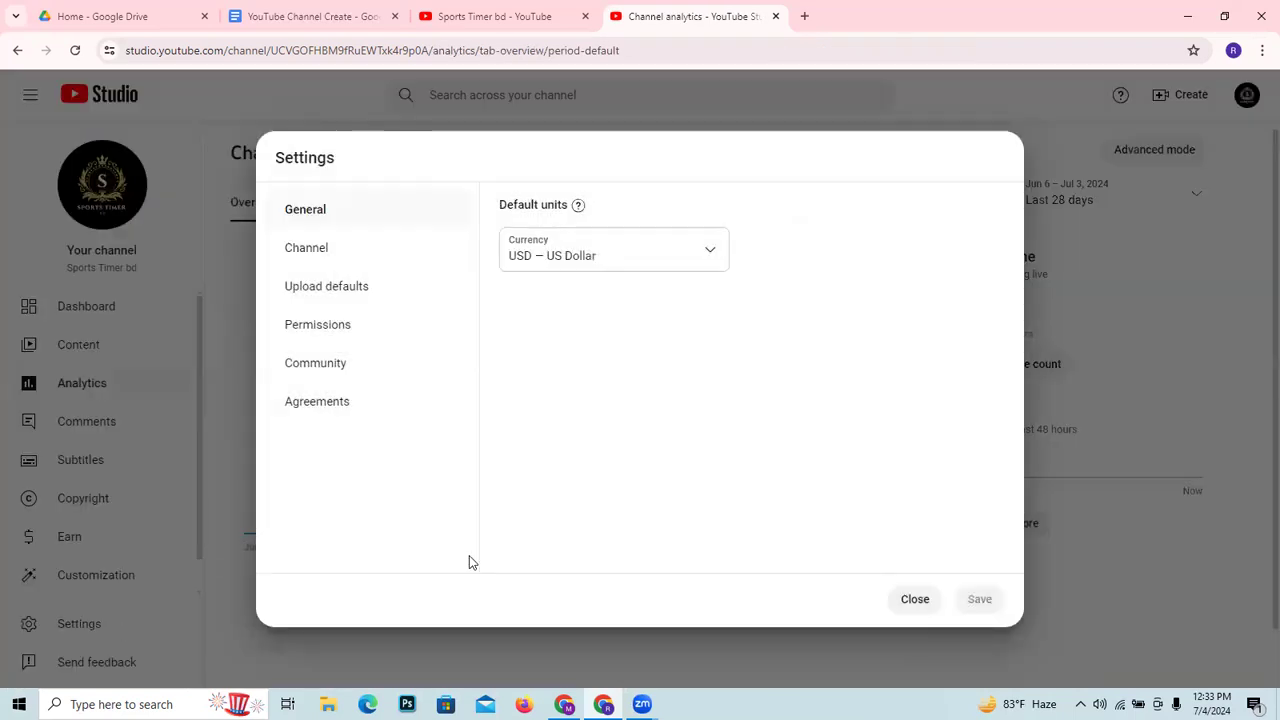
left_click(360, 261)
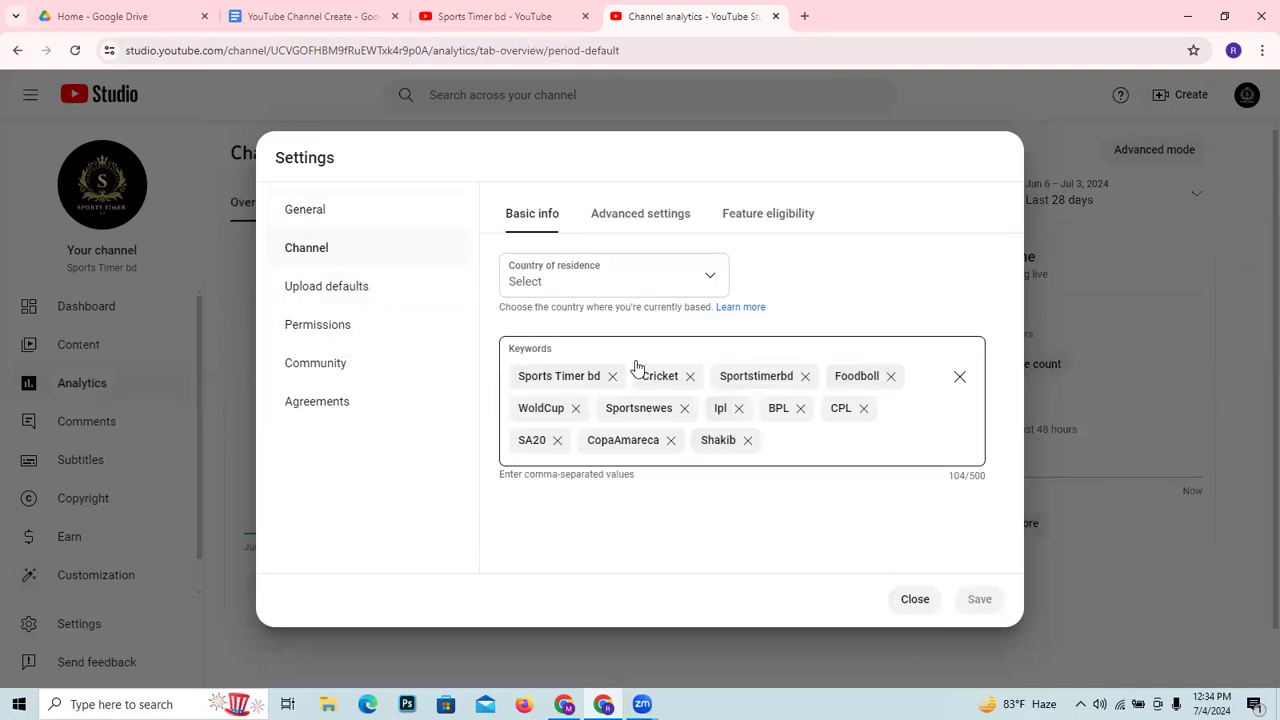
left_click(595, 280)
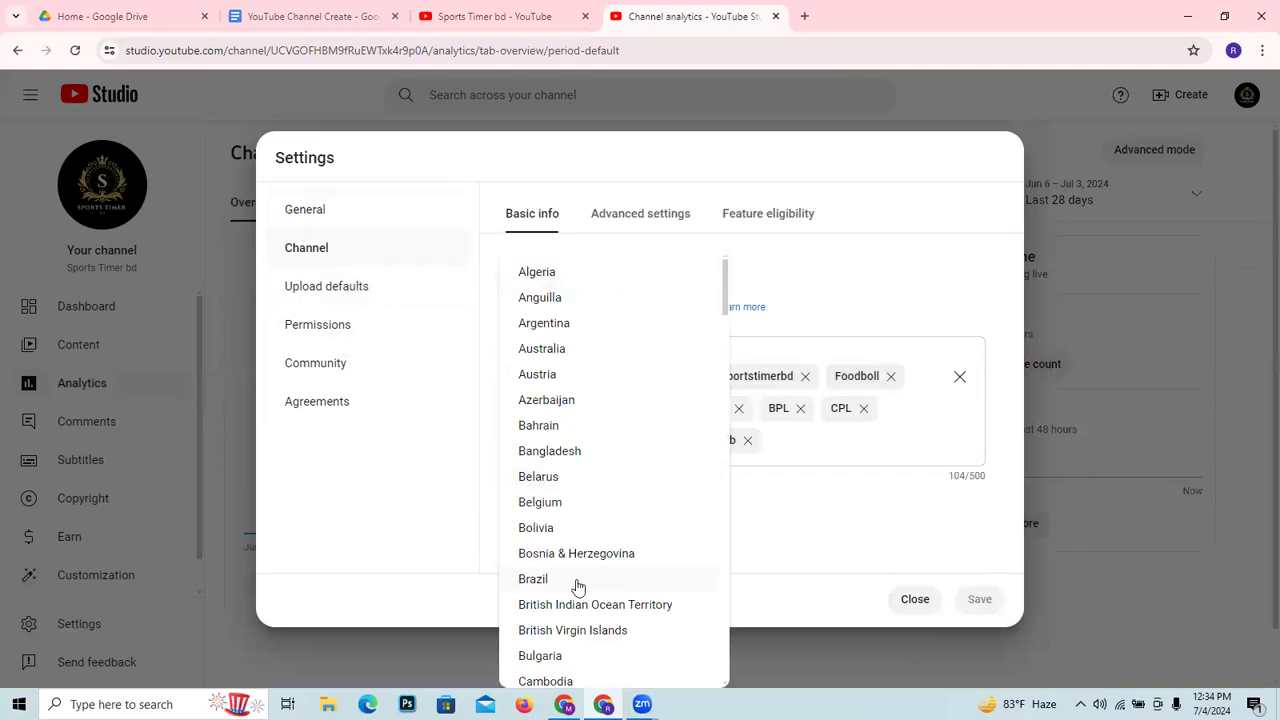
Choose Bangladesh as the country of residence.
scroll(583, 403, "down", 2)
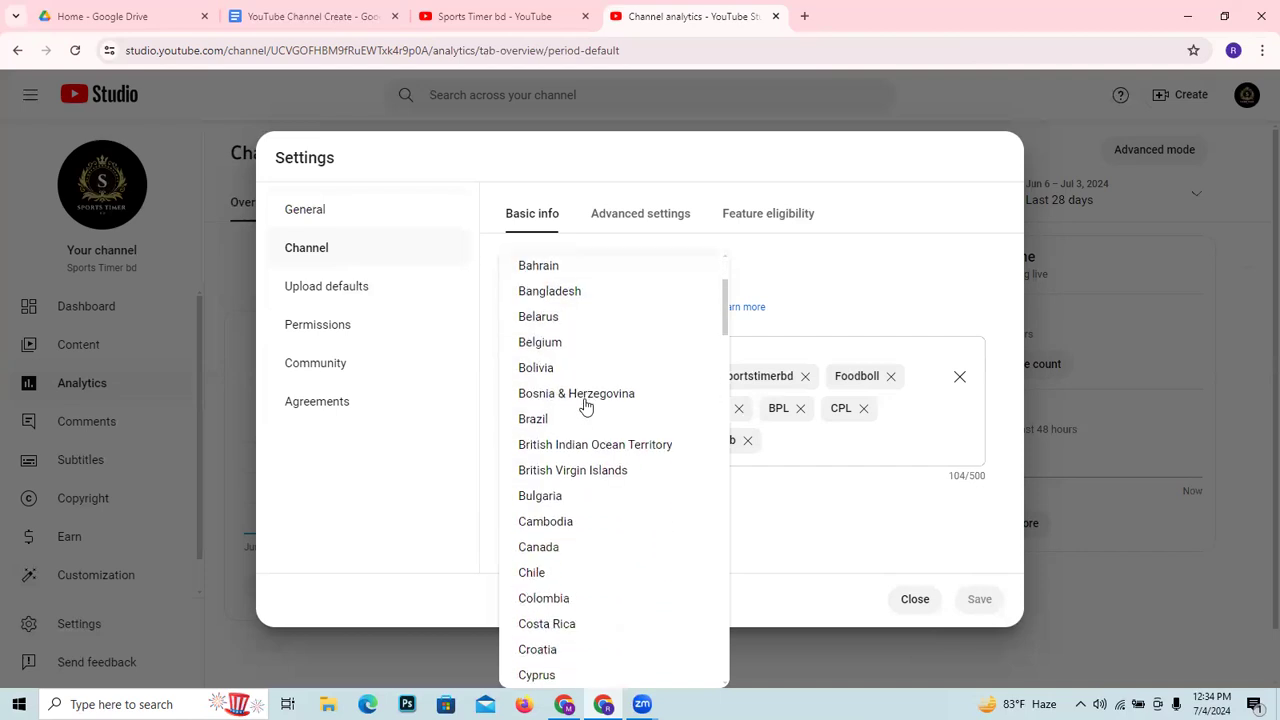
left_click(874, 258)
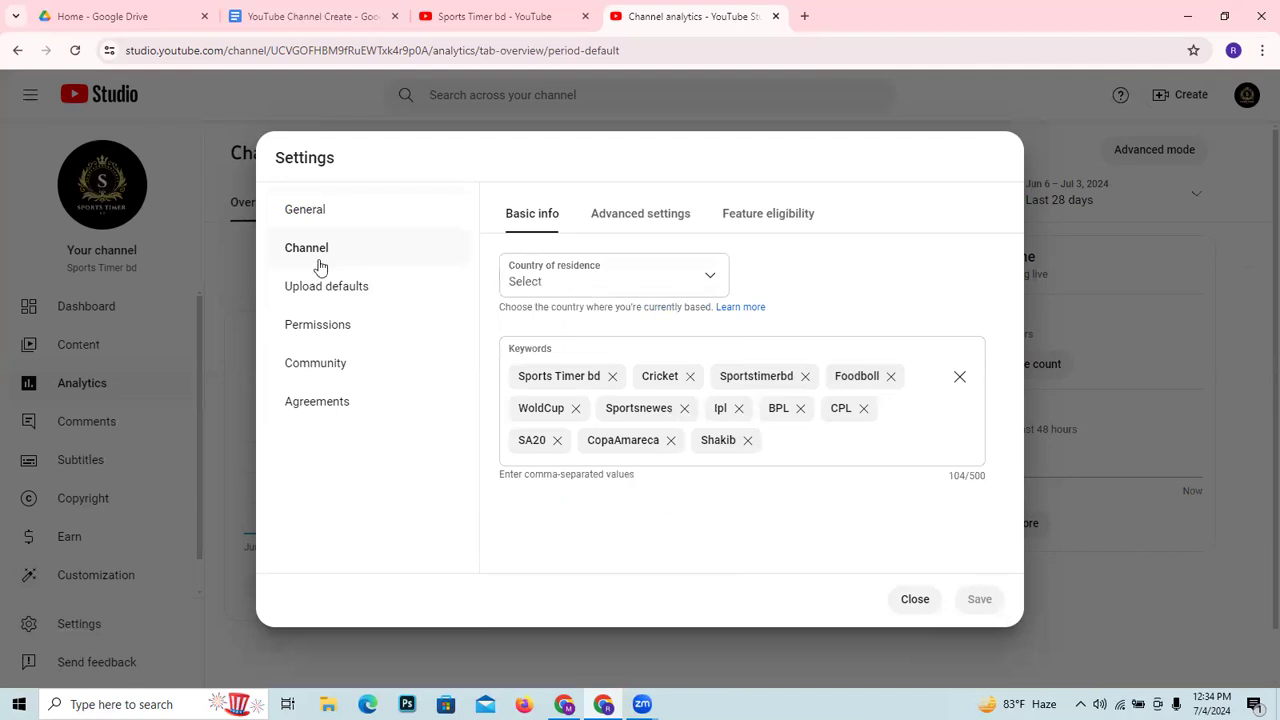
left_click(585, 283)
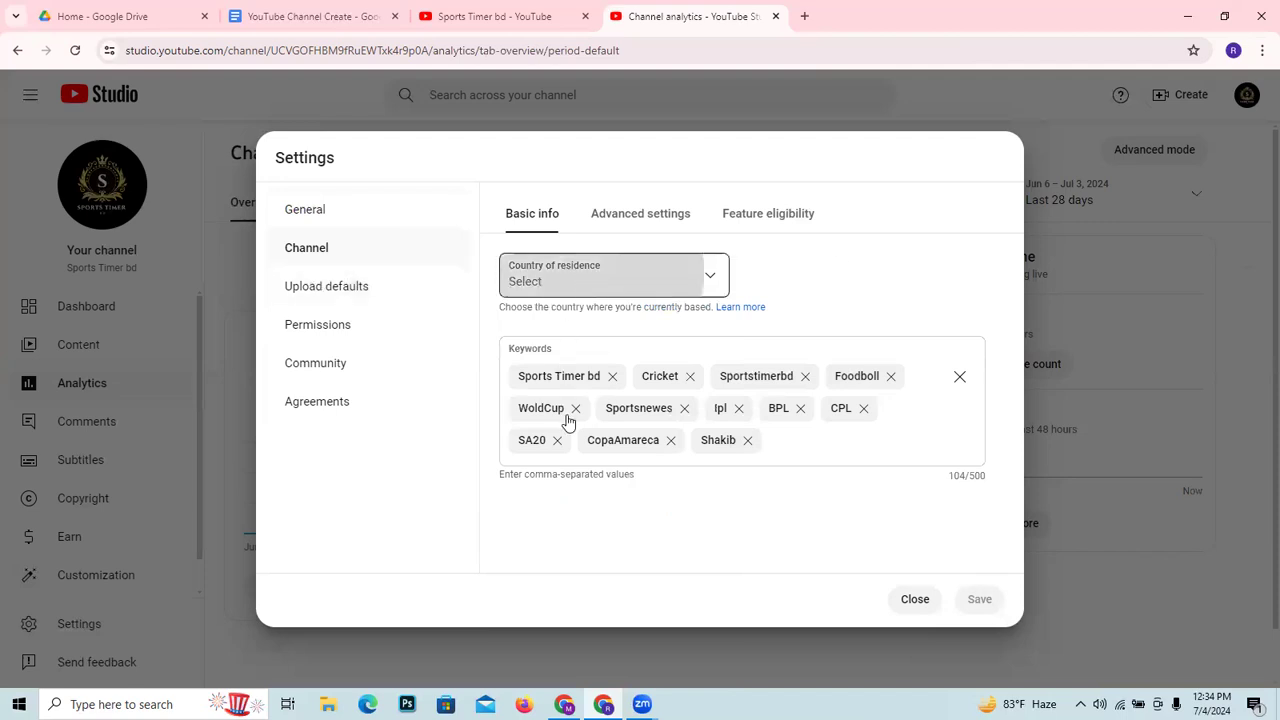
scroll(558, 410, "down", 2)
left_click(566, 372)
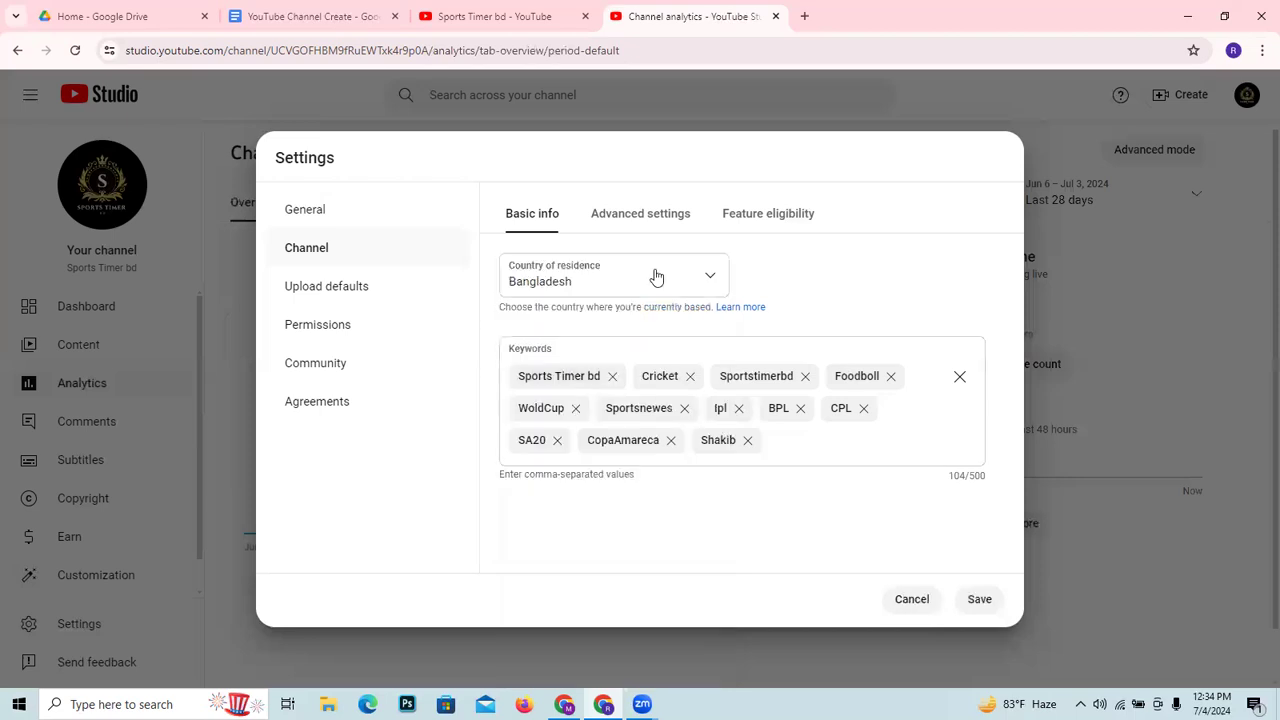
left_click(646, 236)
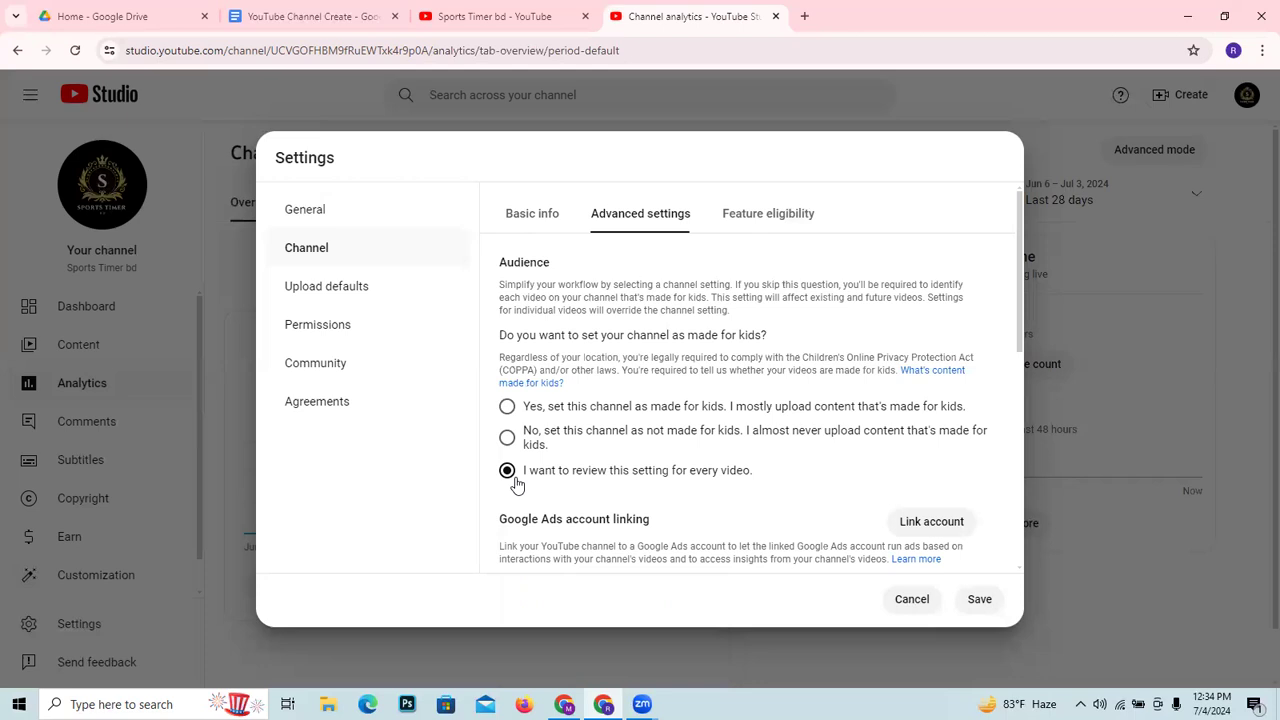
Leave the audience option as 'review this setting for every video' and save.
scroll(614, 331, "down", 2)
scroll(615, 328, "up", 2)
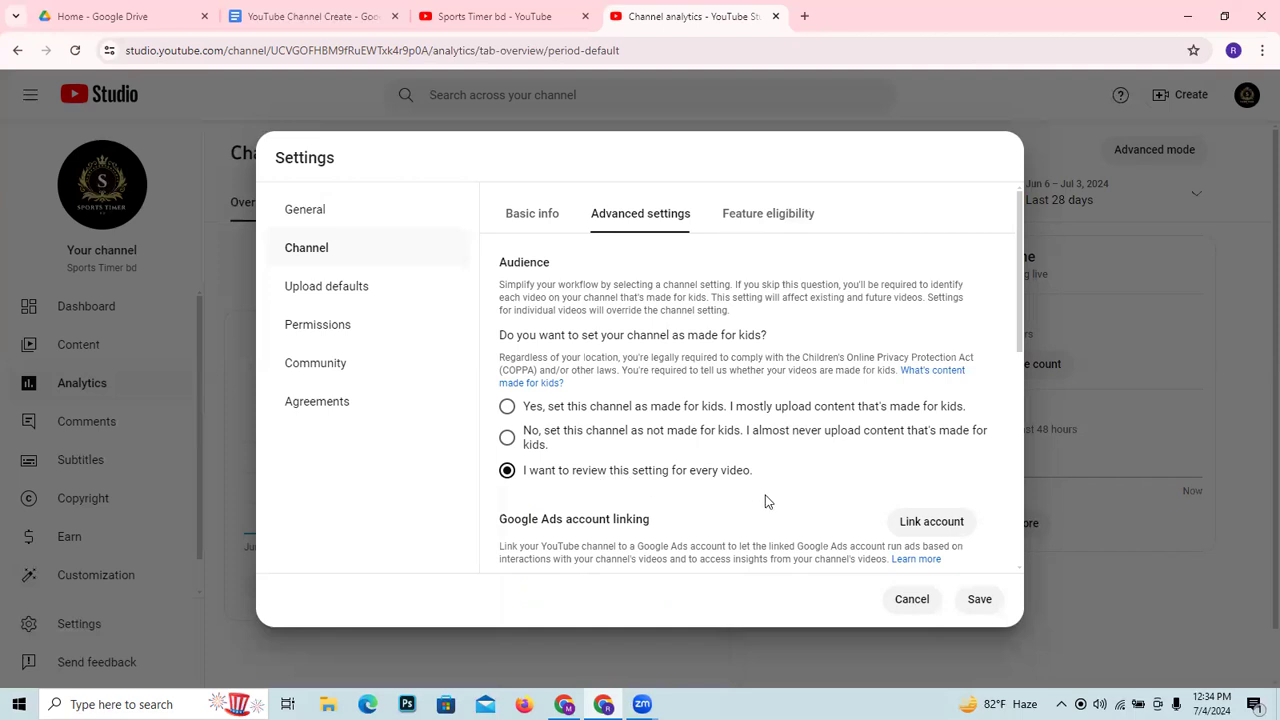
left_click(980, 600)
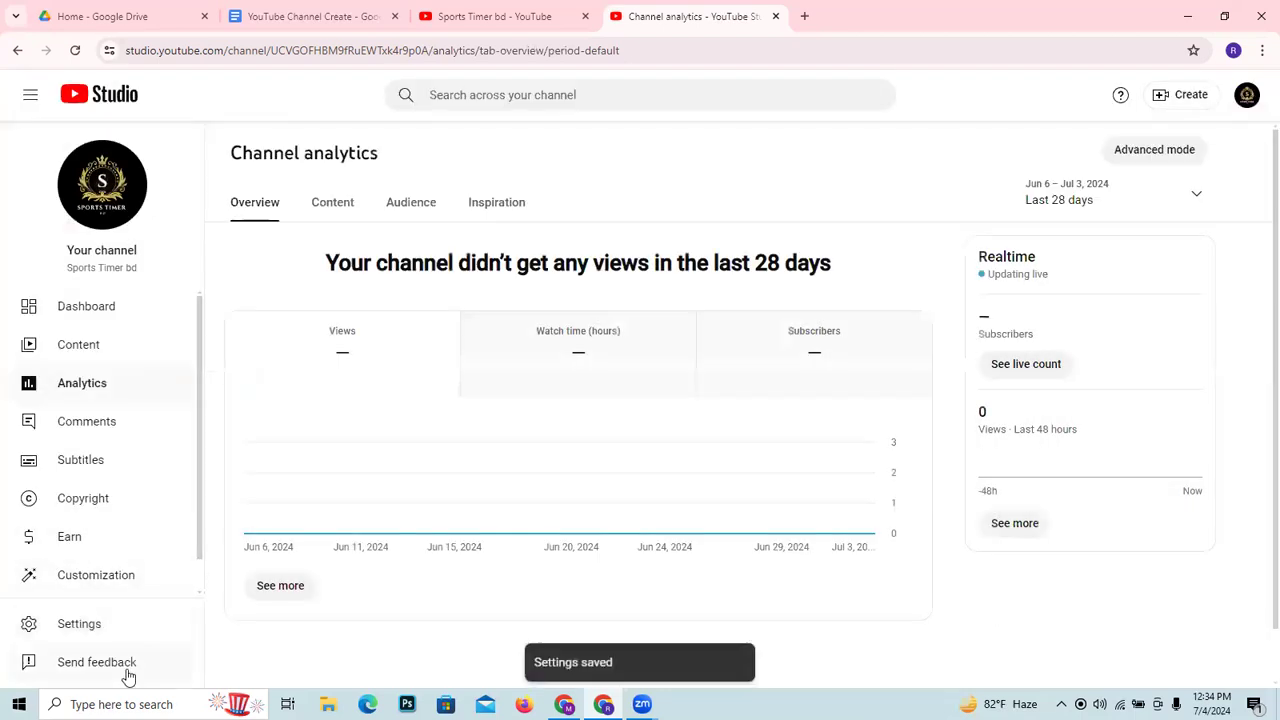
Under Feature eligibility, expand Intermediate features and choose Verify phone number.
left_click(110, 622)
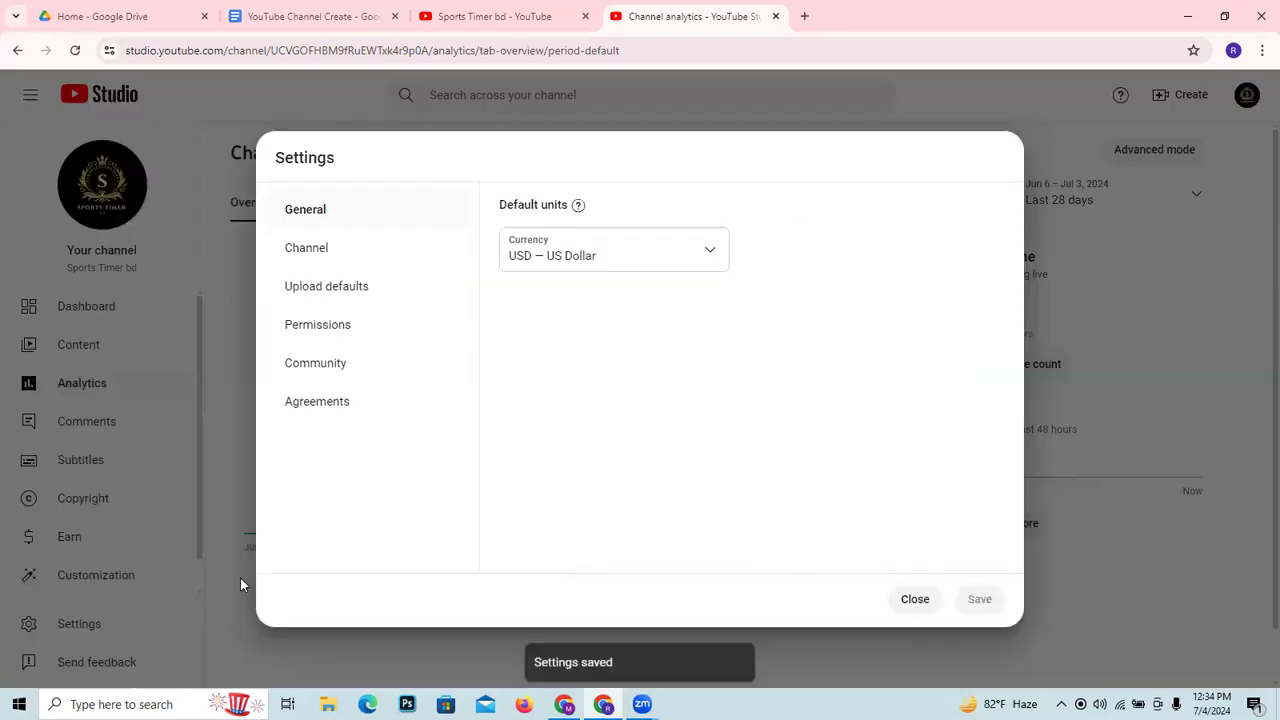
left_click(356, 260)
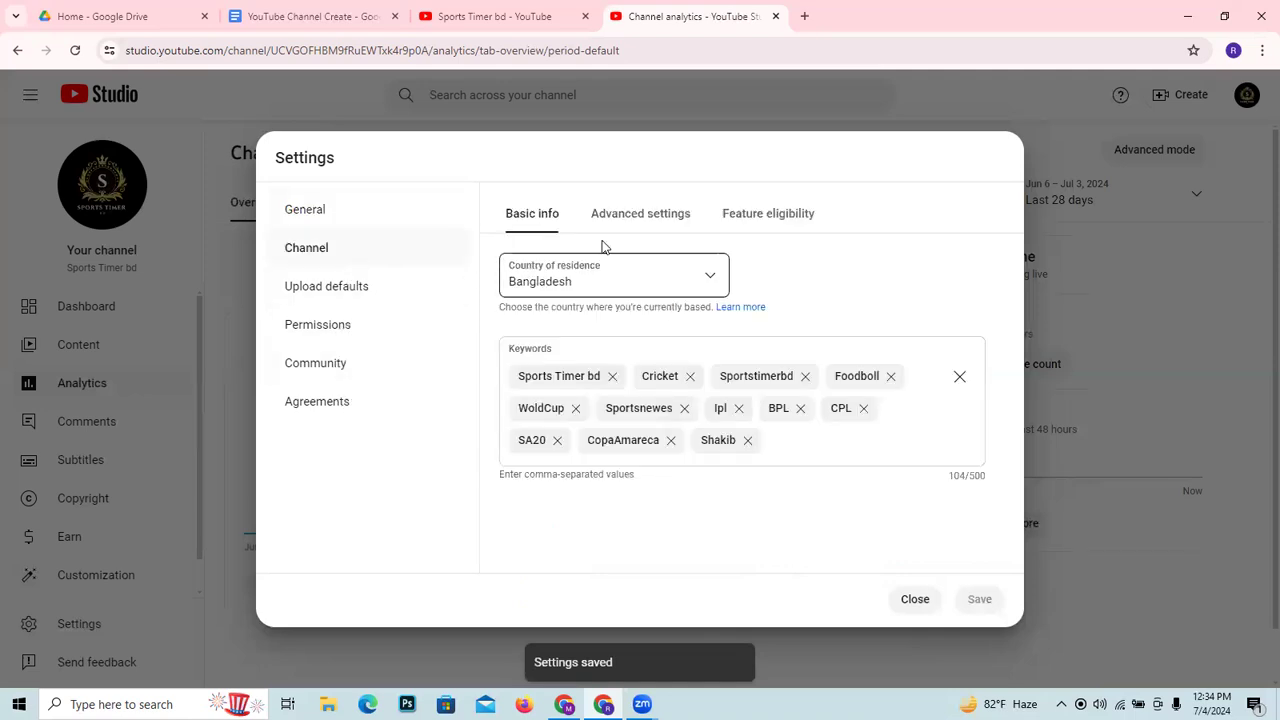
left_click(803, 211)
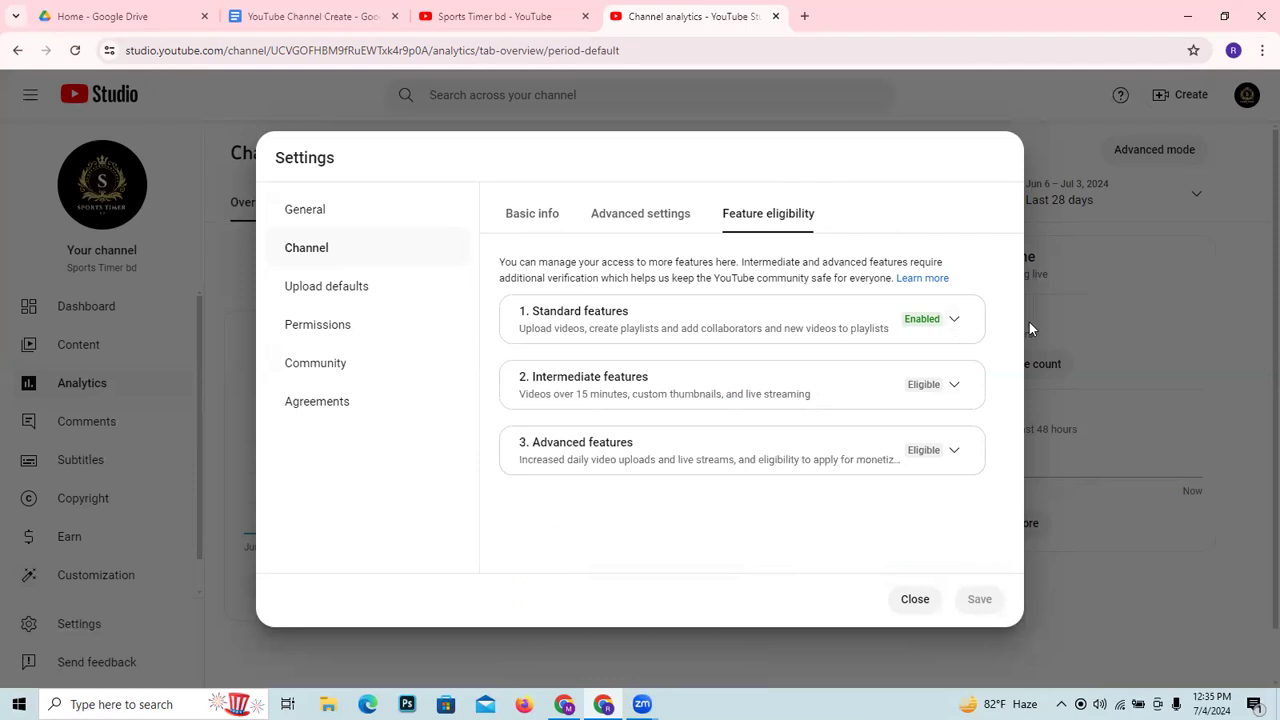
left_click(950, 385)
scroll(845, 455, "down", 2)
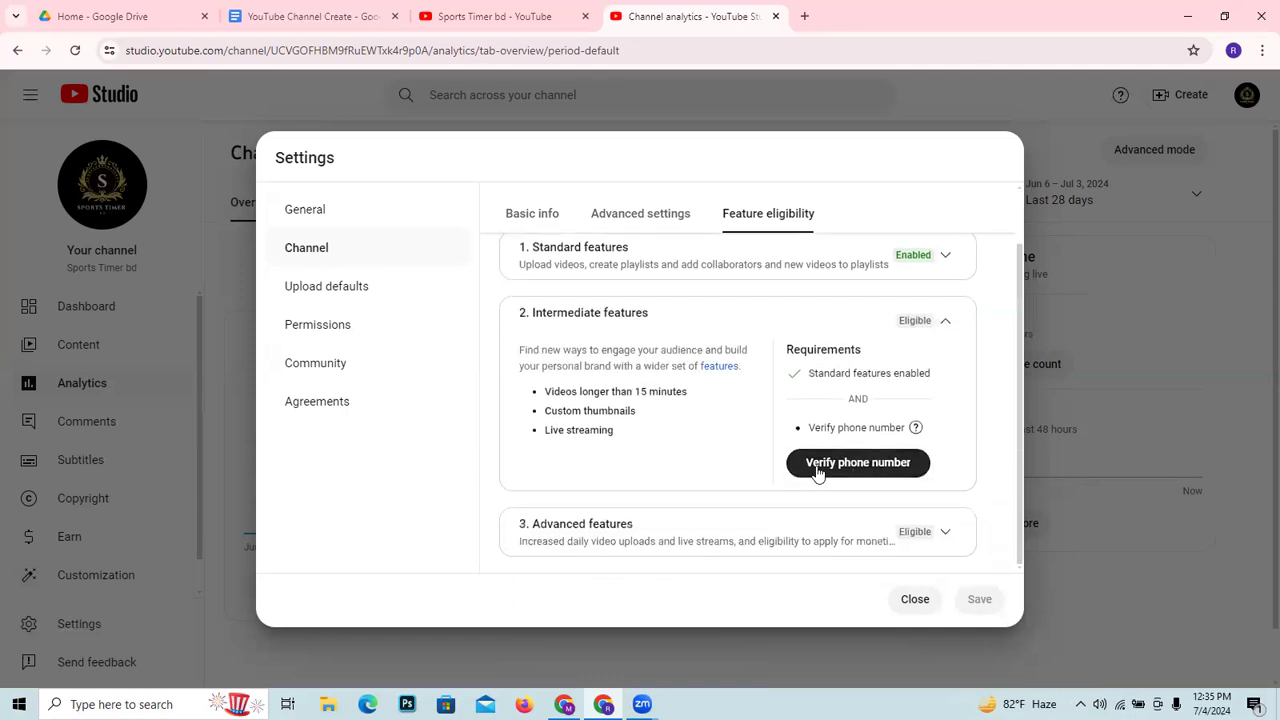
left_click(908, 466)
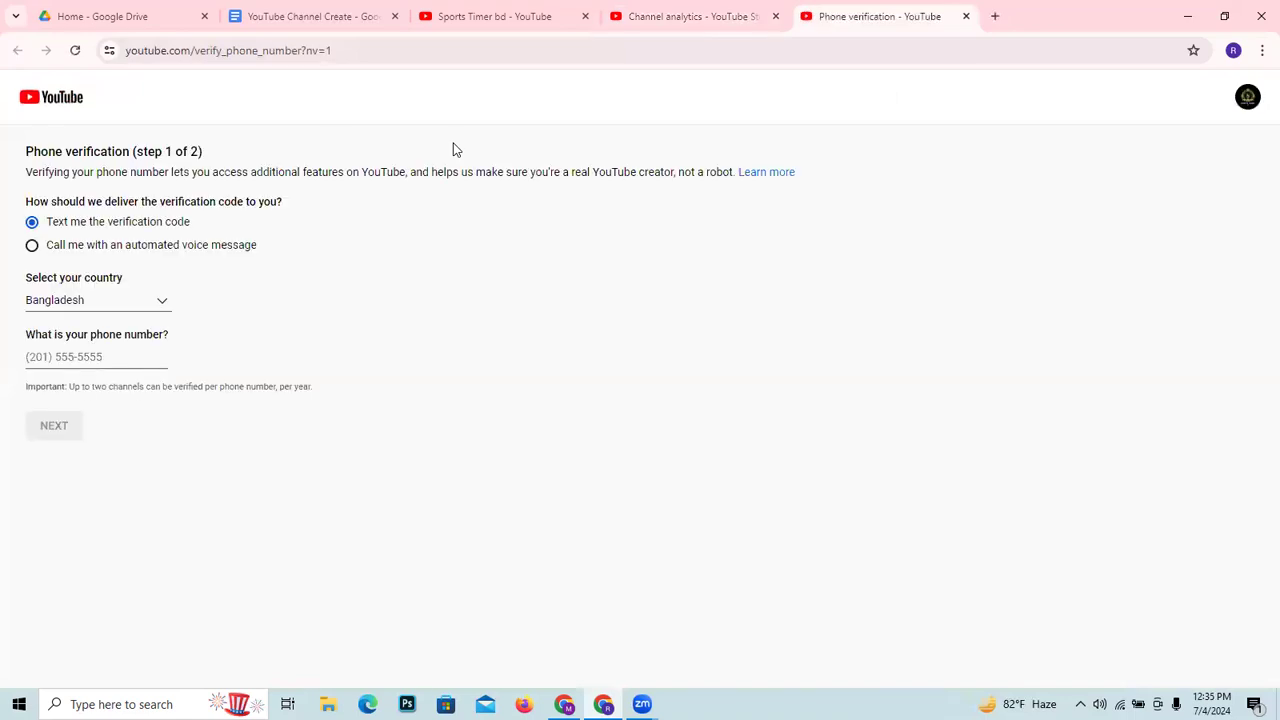
Enter the owner's phone number with the +880 country code and request the text code.
left_click(62, 360)
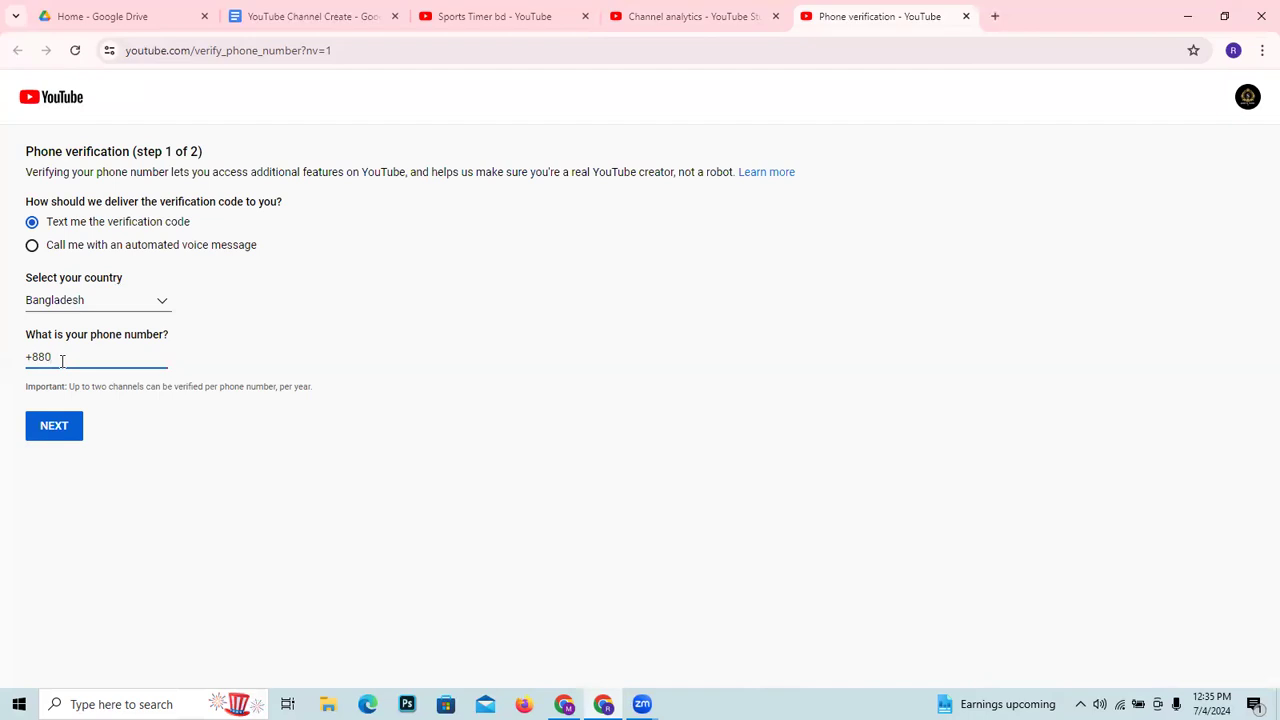
left_click(56, 432)
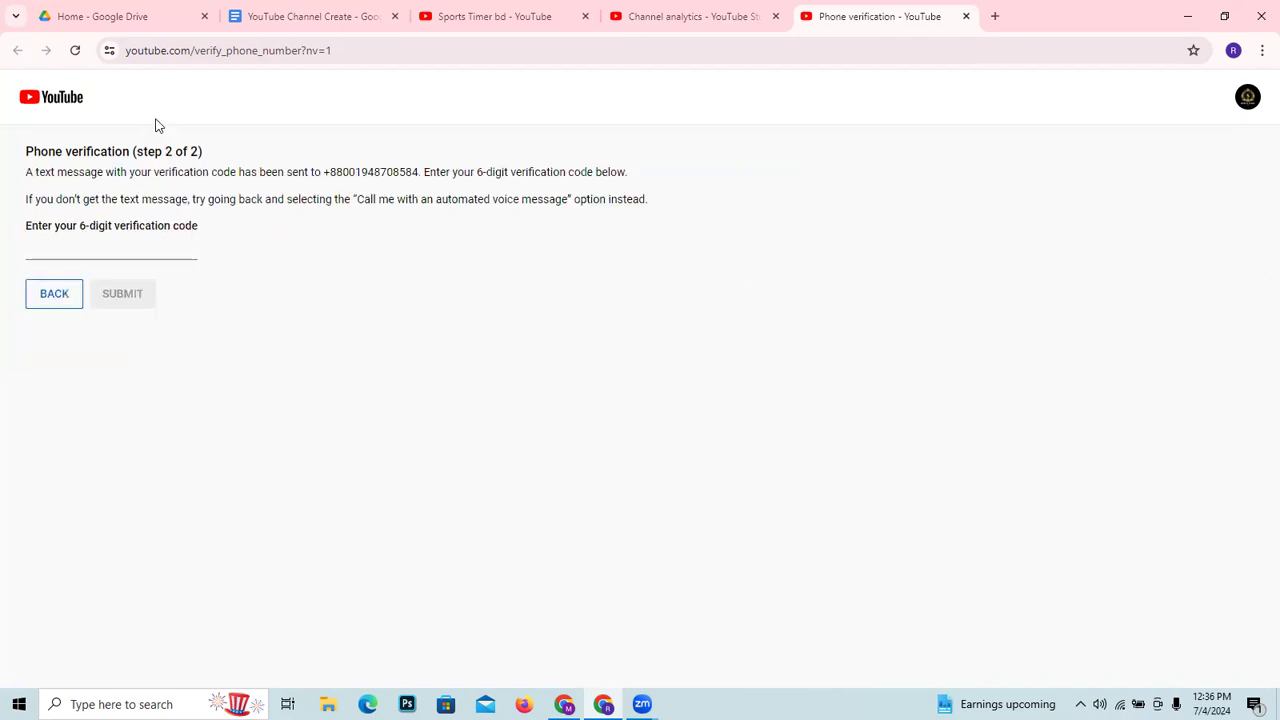
Enter the 6-digit SMS verification code and submit it to verify the phone number.
left_click(152, 241)
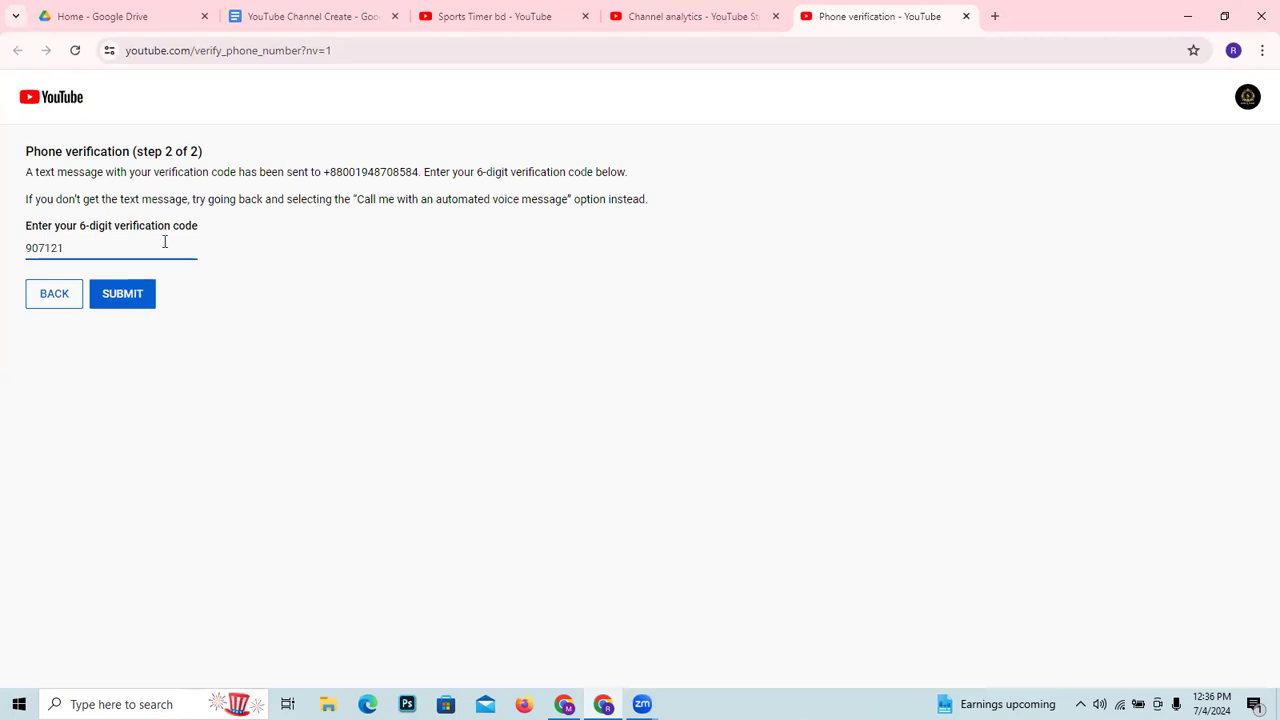
left_click(134, 297)
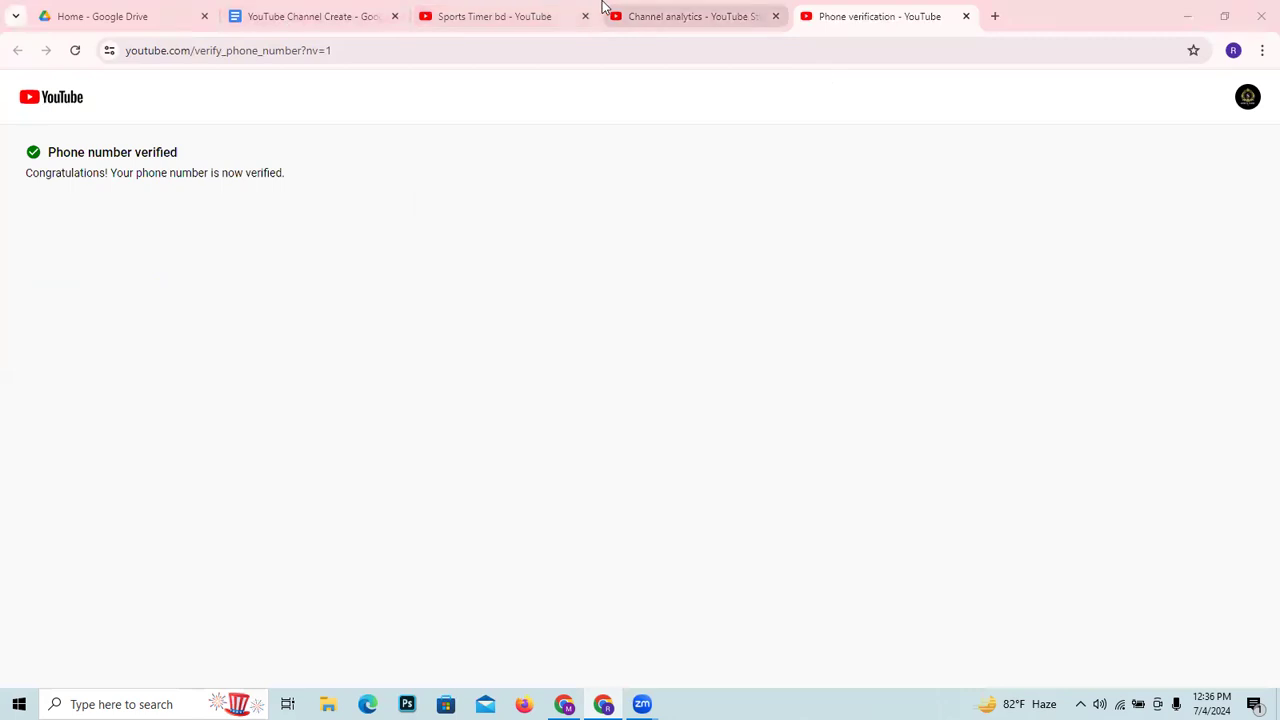
Glance at the Channel analytics, Sports Timer bd and Studio settings tabs, then return to the verification page.
left_click(664, 10)
left_click(522, 8)
left_click(640, 20)
left_click(892, 22)
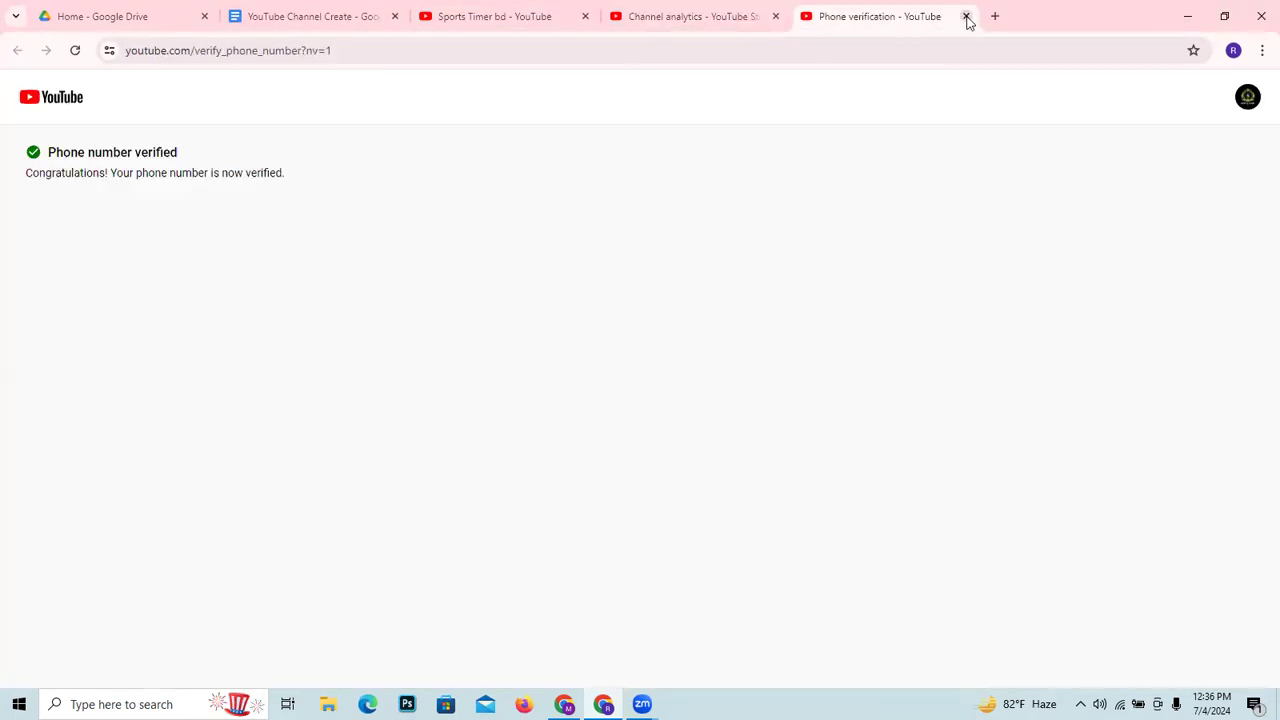
Close the verification tab, review Advanced features under Feature eligibility, then go to Permissions.
left_click(966, 16)
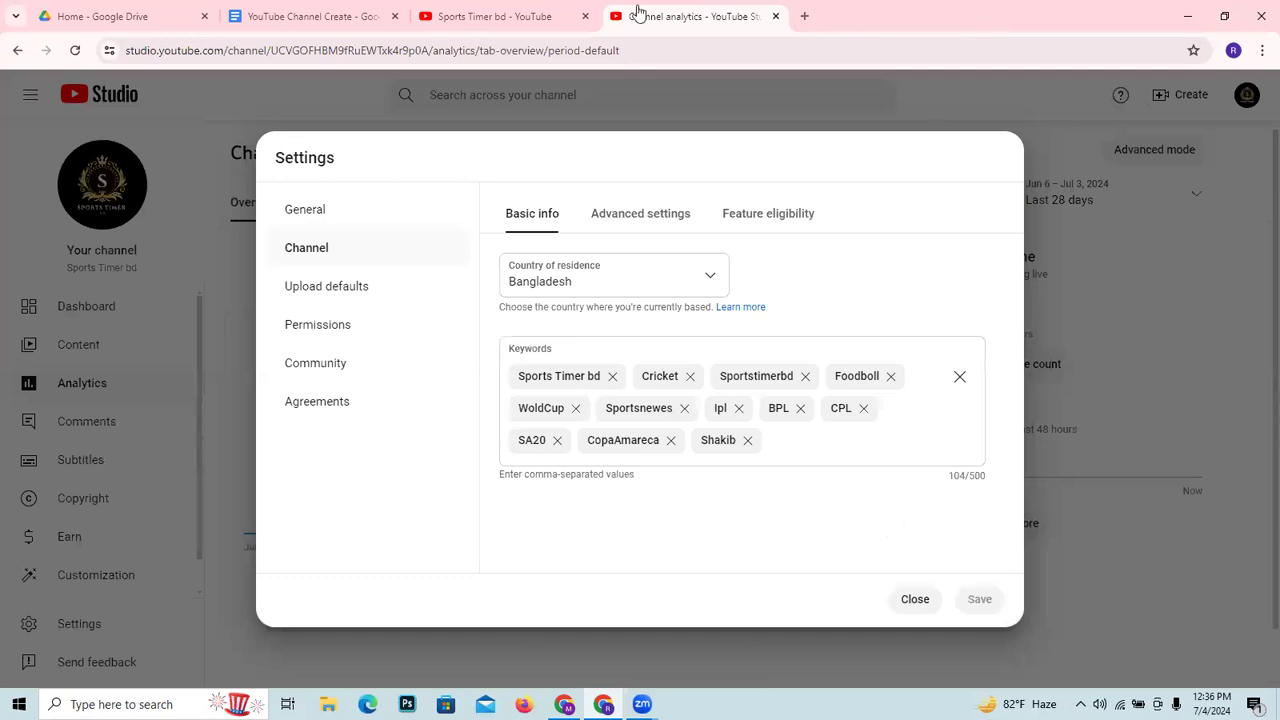
left_click(768, 214)
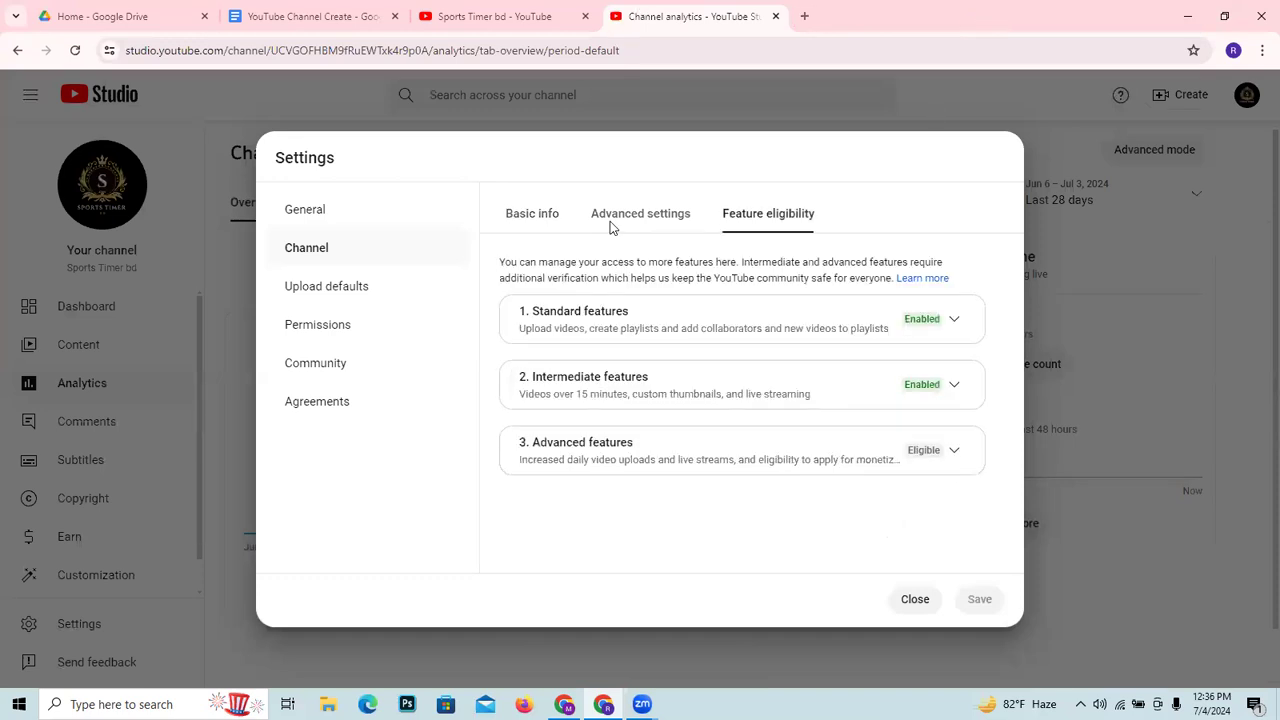
left_click(955, 453)
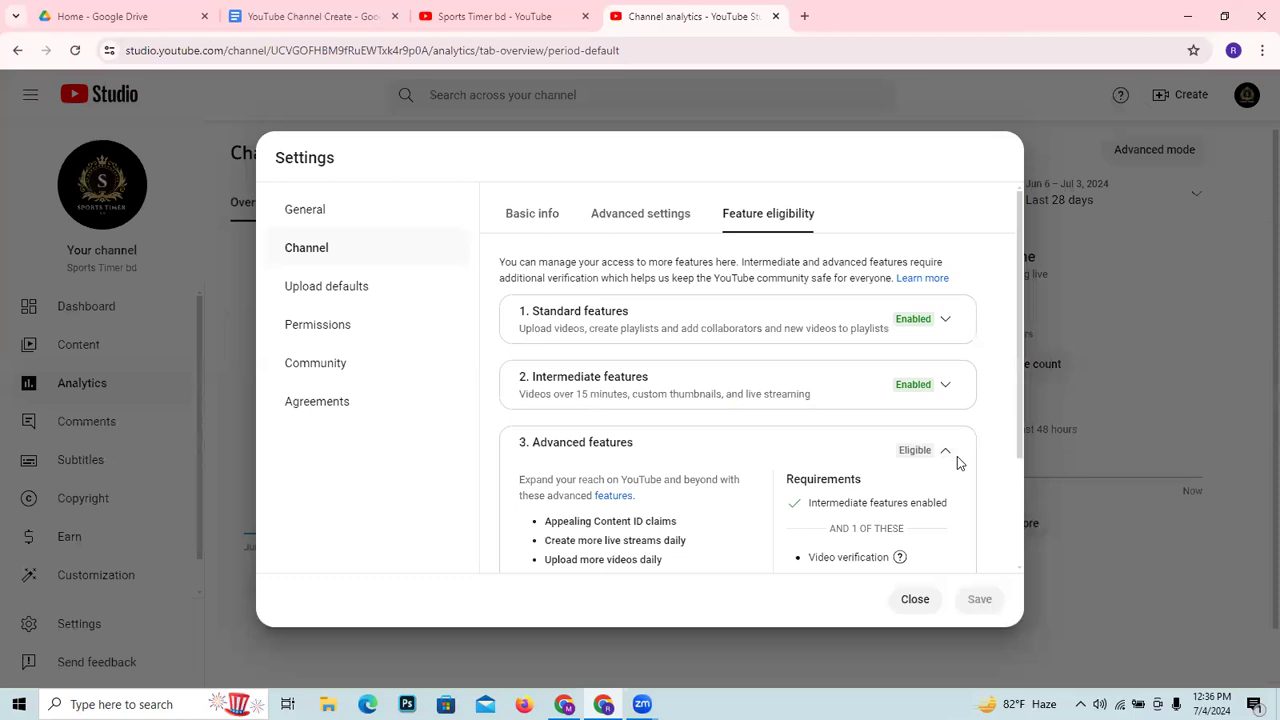
scroll(930, 415, "down", 2)
scroll(930, 420, "up", 2)
left_click(945, 451)
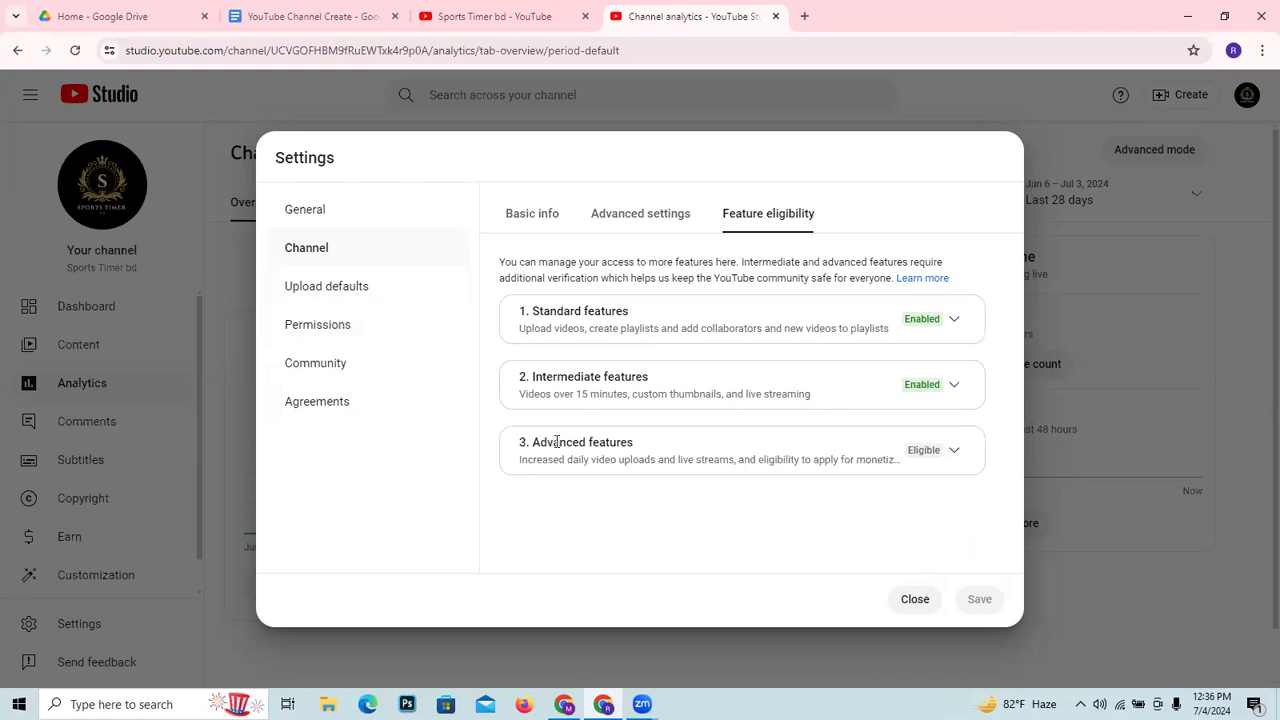
left_click(955, 453)
left_click(940, 452)
left_click(362, 336)
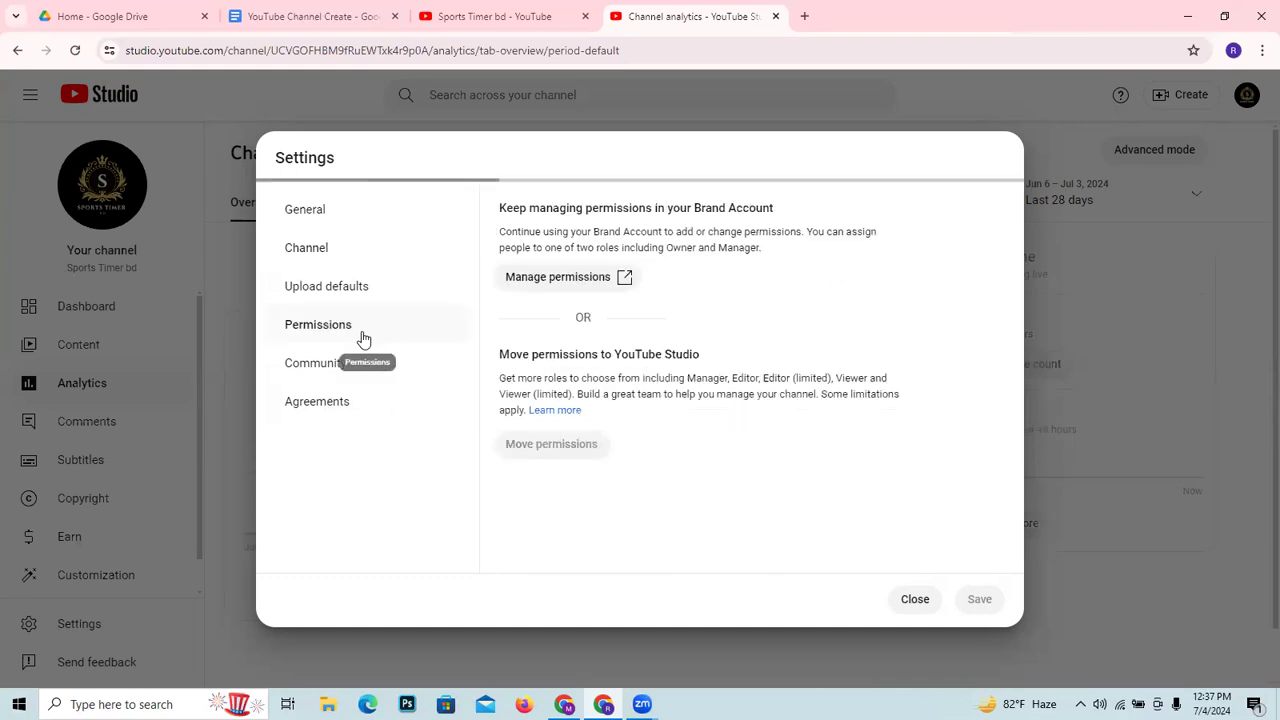
left_click(334, 288)
left_click(614, 271)
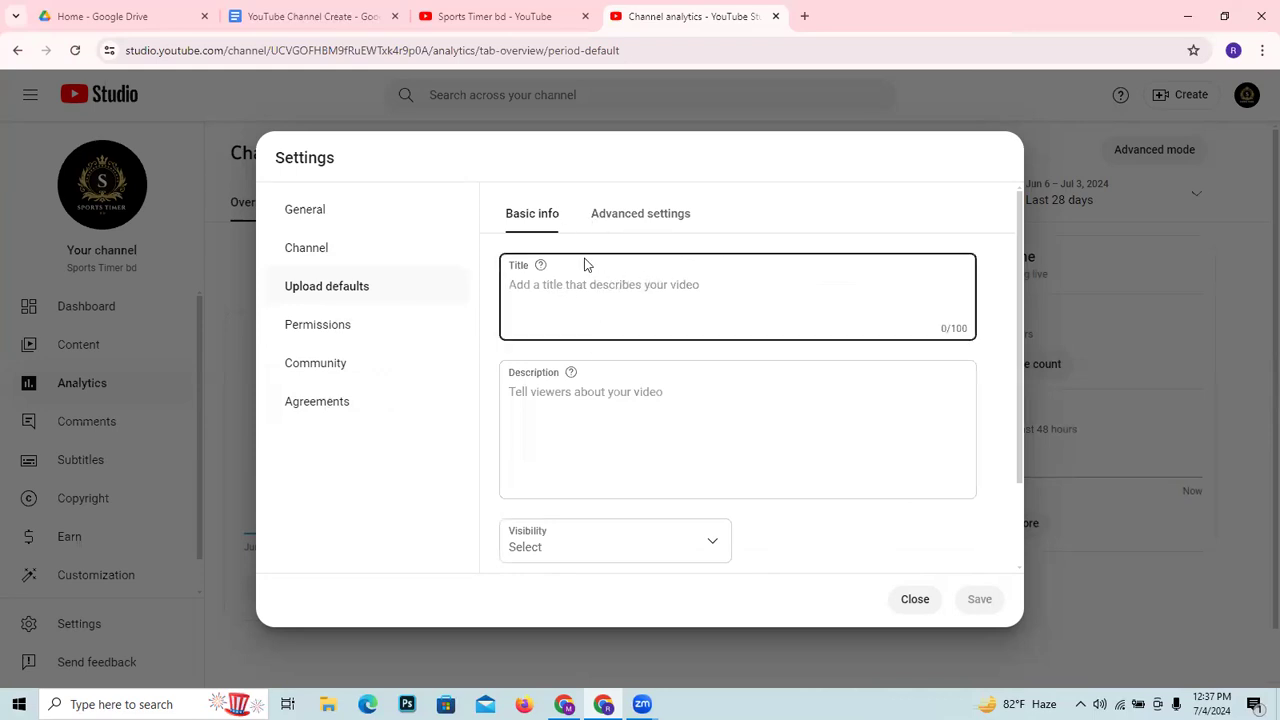
scroll(638, 355, "down", 2)
scroll(648, 365, "up", 2)
scroll(650, 374, "down", 2)
scroll(656, 376, "up", 2)
left_click(611, 411)
scroll(606, 405, "down", 1)
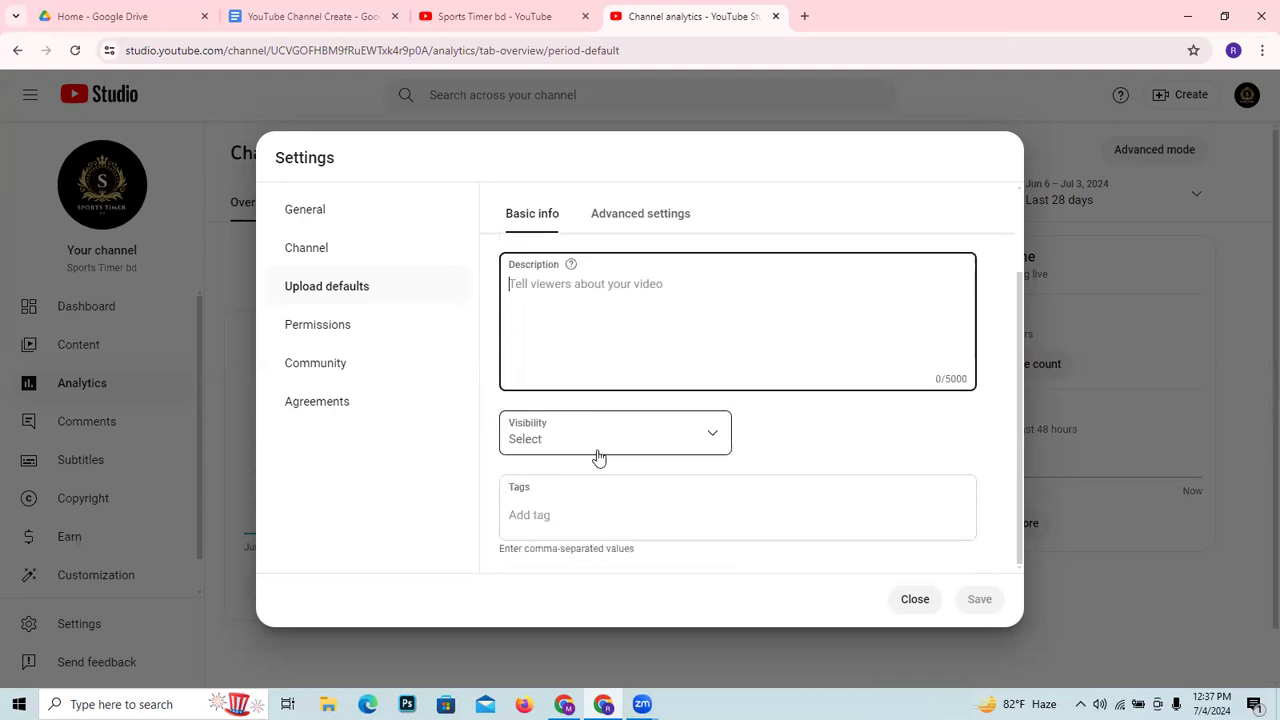
left_click(622, 218)
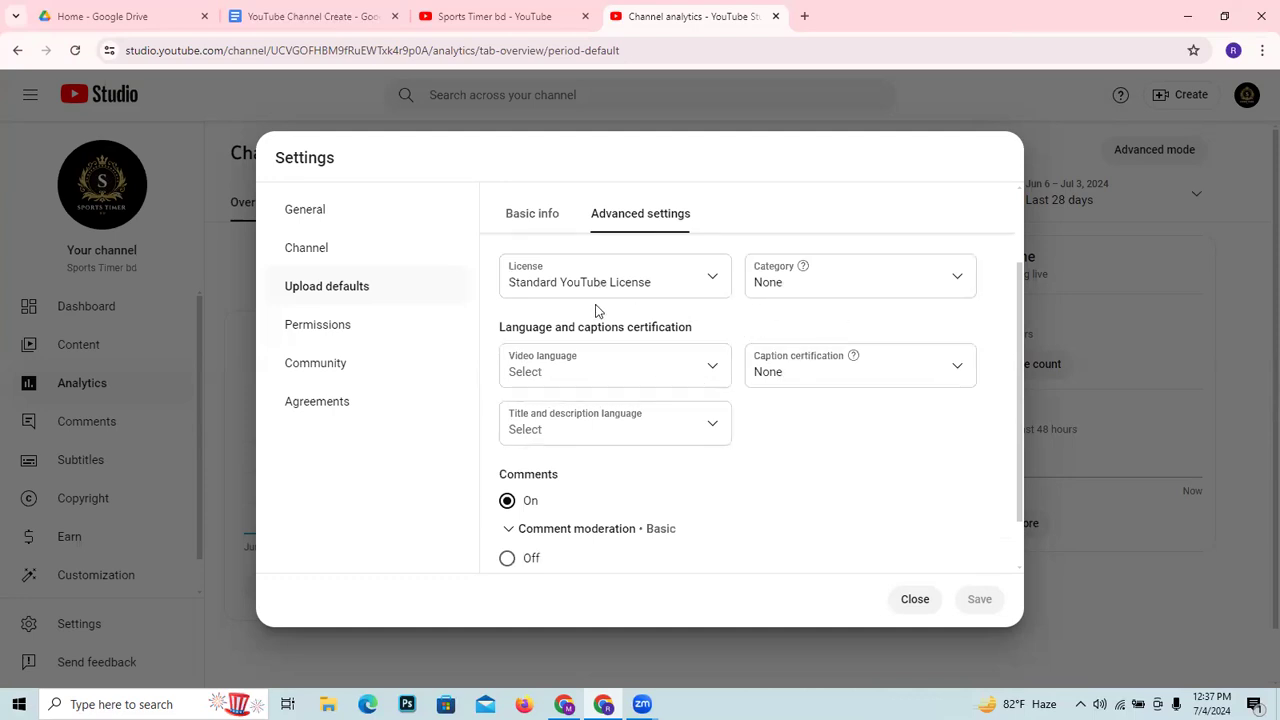
left_click(356, 330)
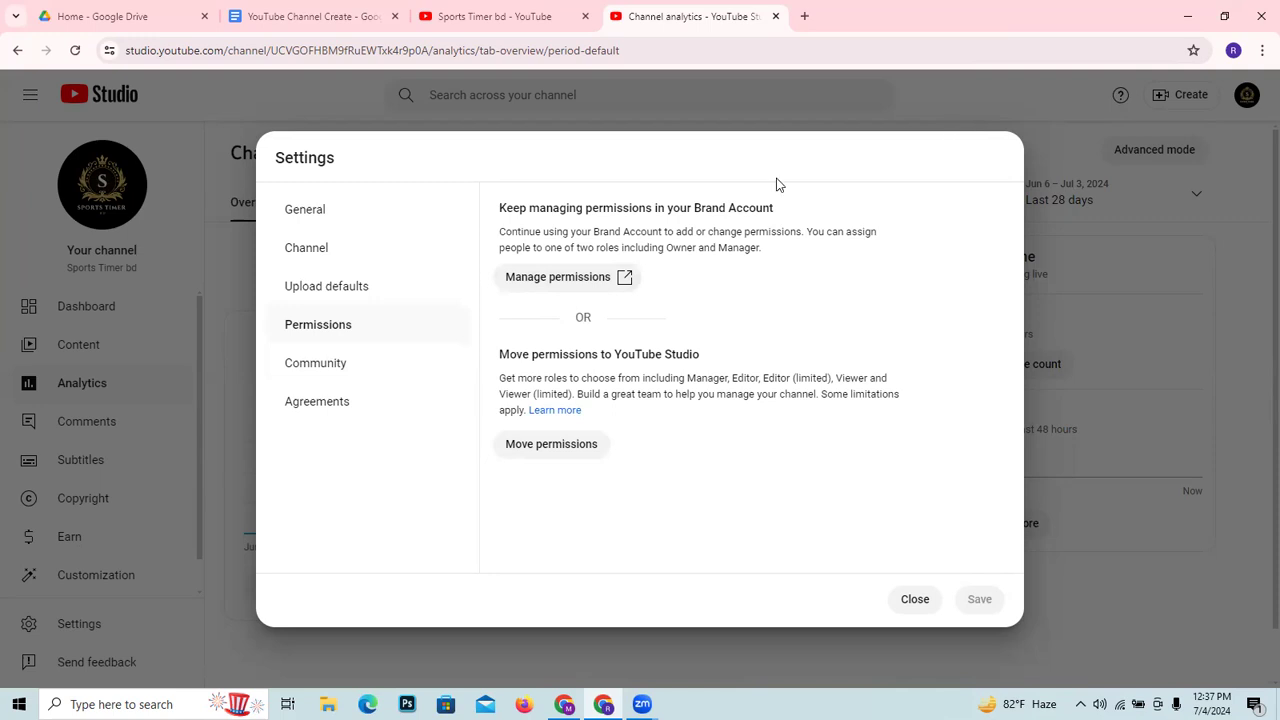
Look at the Brand Account page, then move permission management into YouTube Studio.
left_click(533, 287)
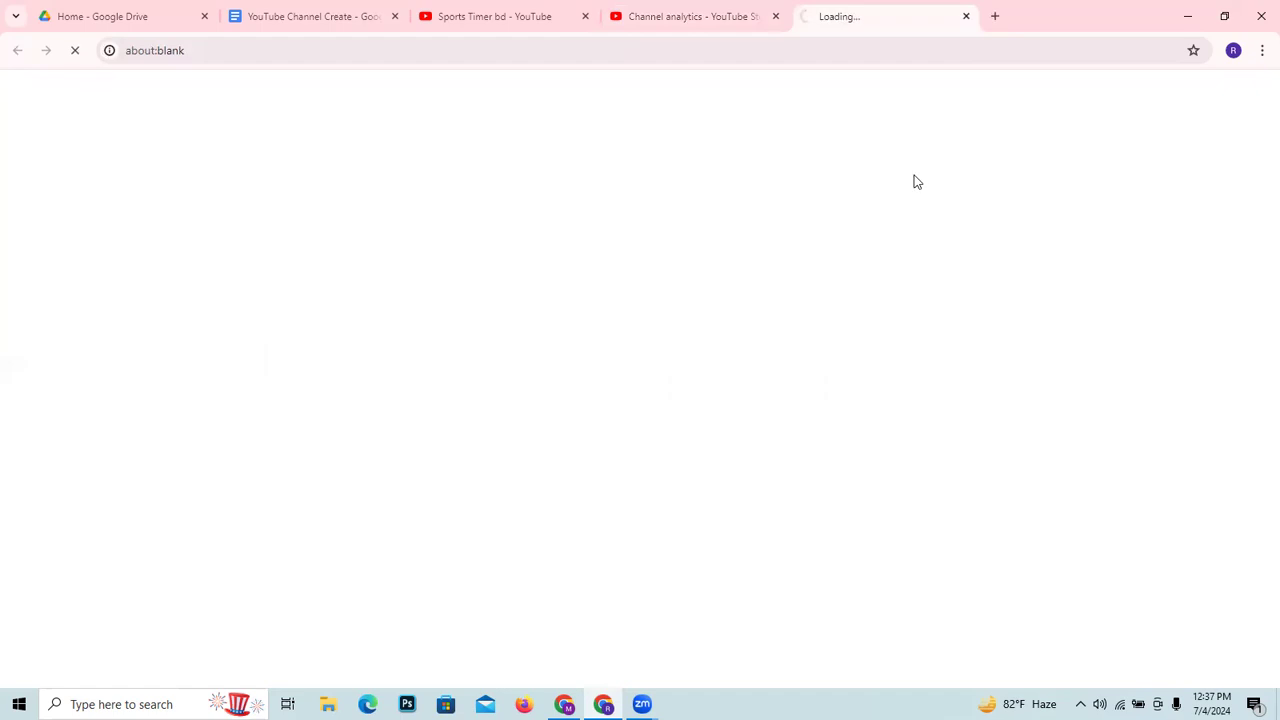
left_click(965, 17)
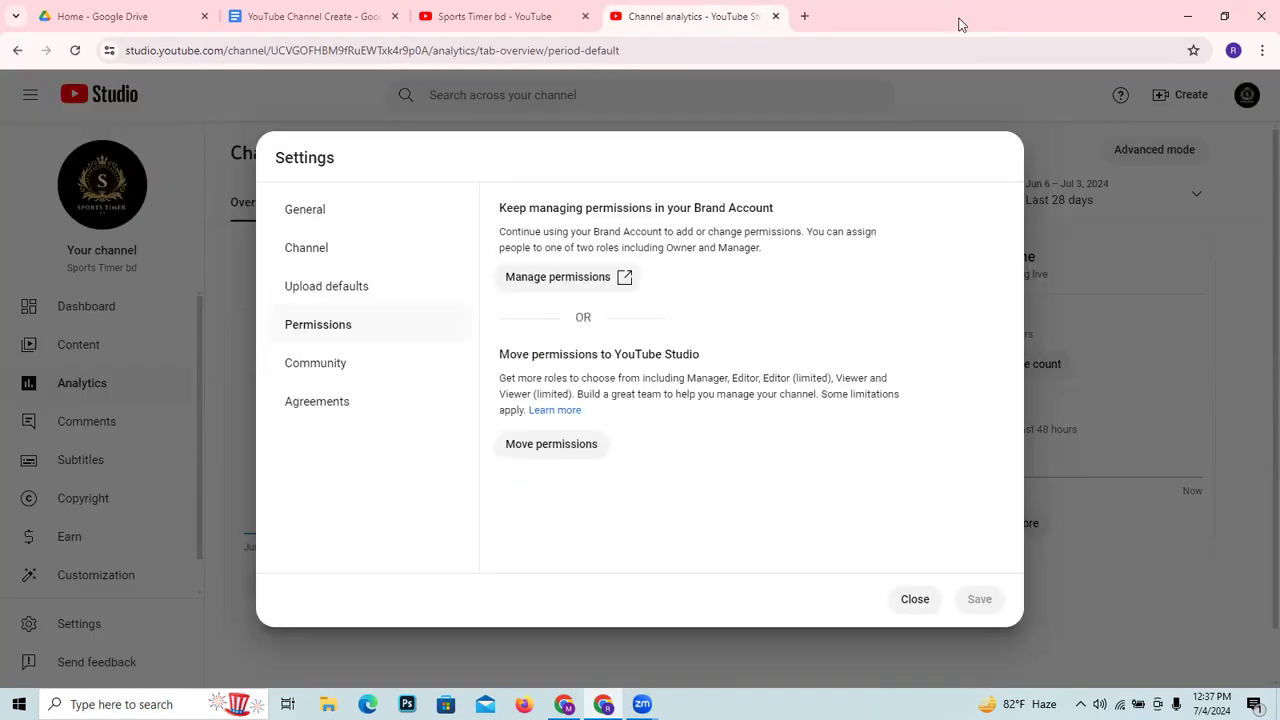
left_click(541, 457)
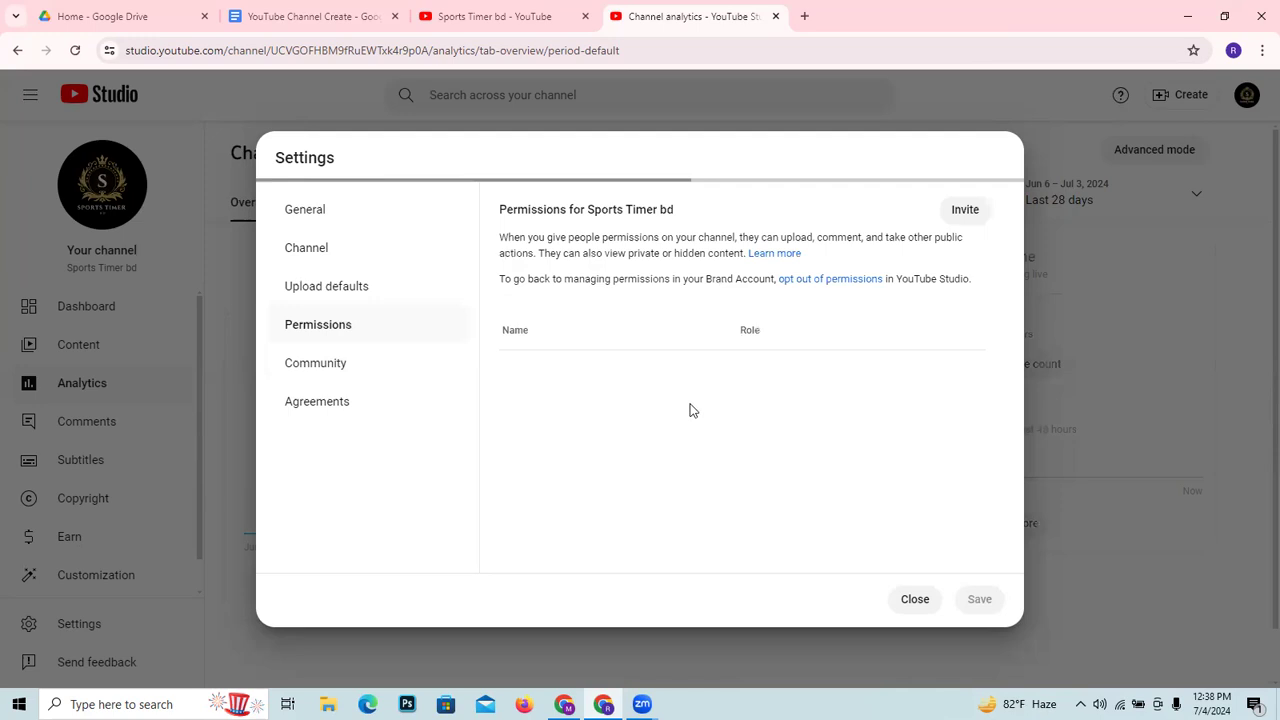
Try the Invite form and its Access role list, then cancel without inviting anyone.
mouse_move(829, 377)
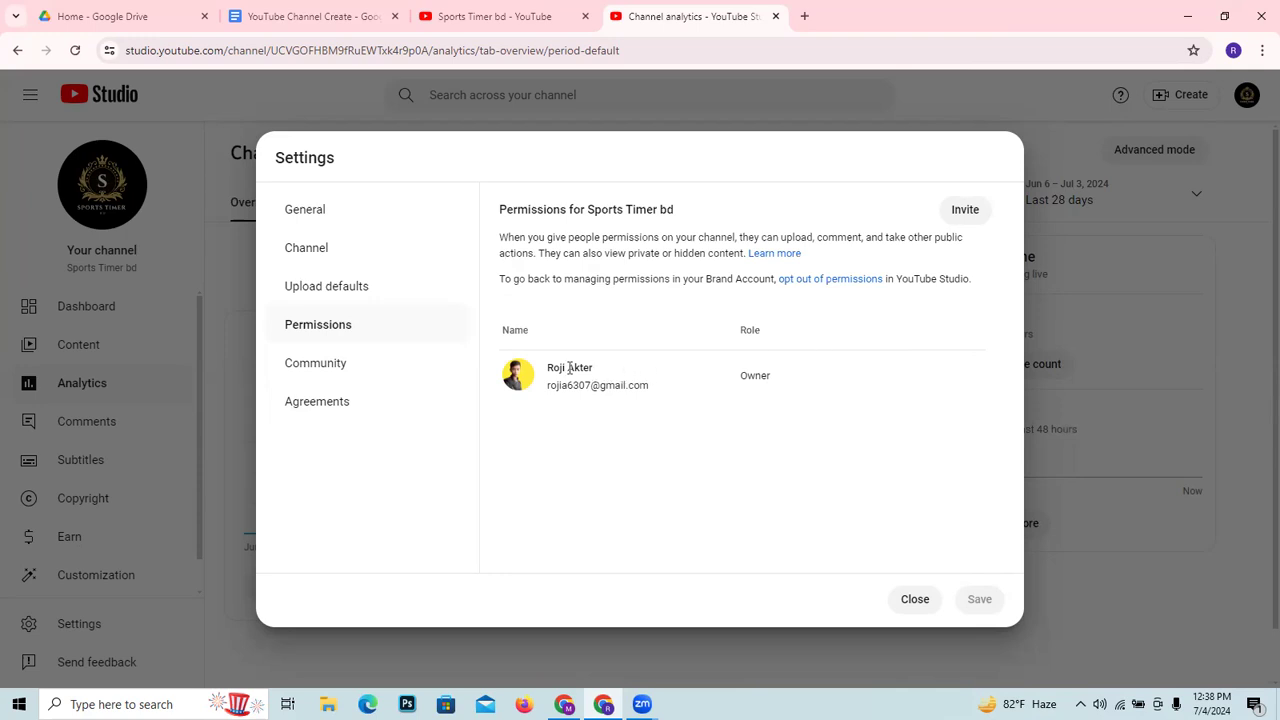
left_click(968, 210)
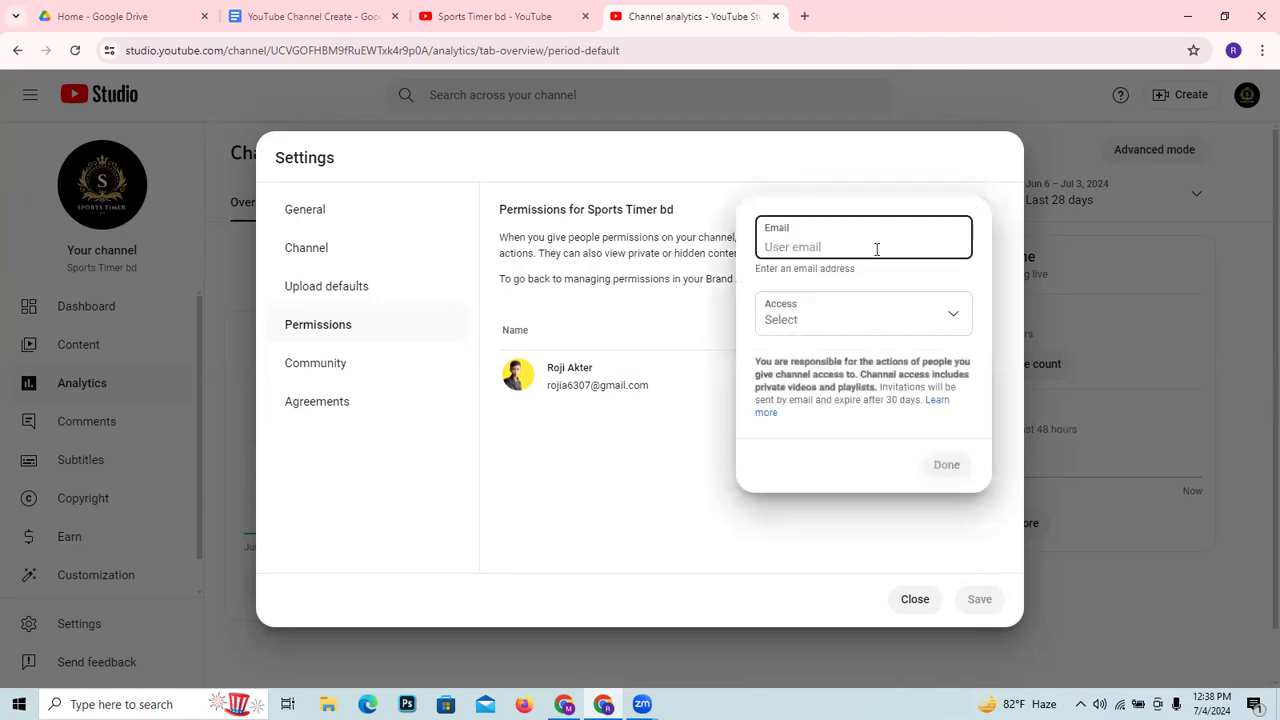
left_click(952, 314)
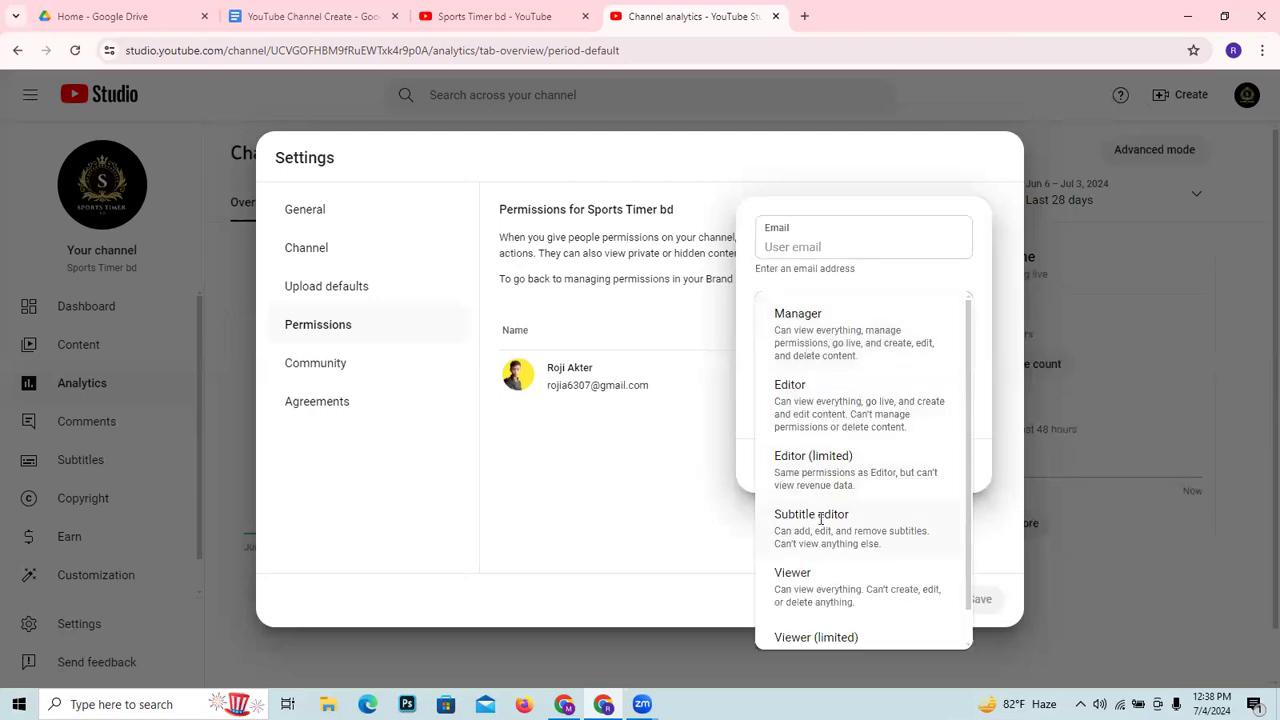
scroll(820, 545, "down", 1)
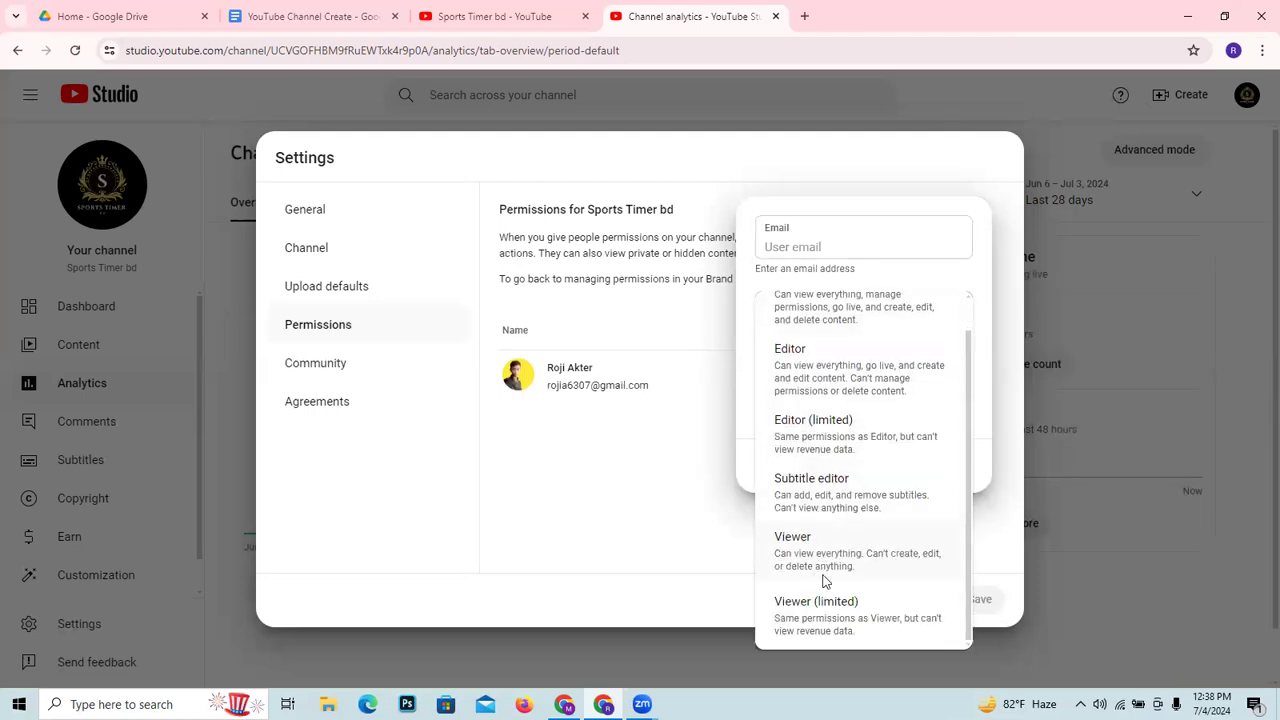
left_click(610, 540)
left_click(688, 585)
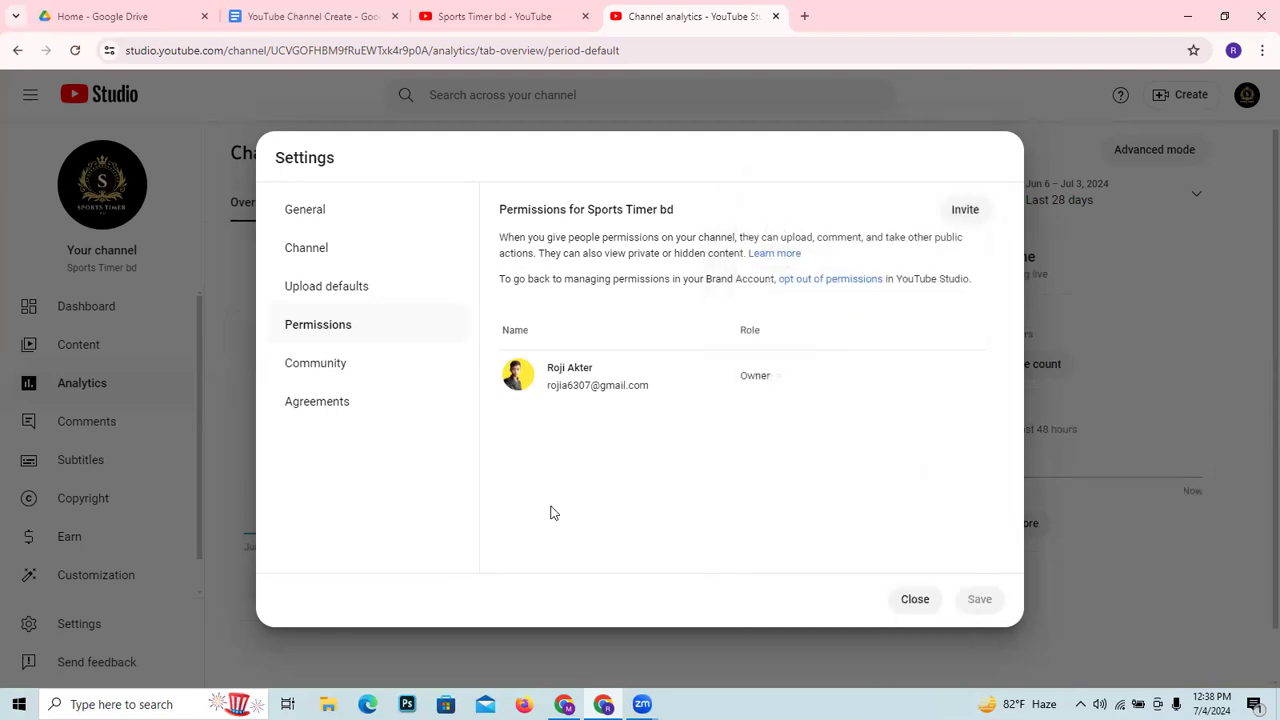
Look over the Community and Agreements settings, then close the Settings dialog.
left_click(374, 369)
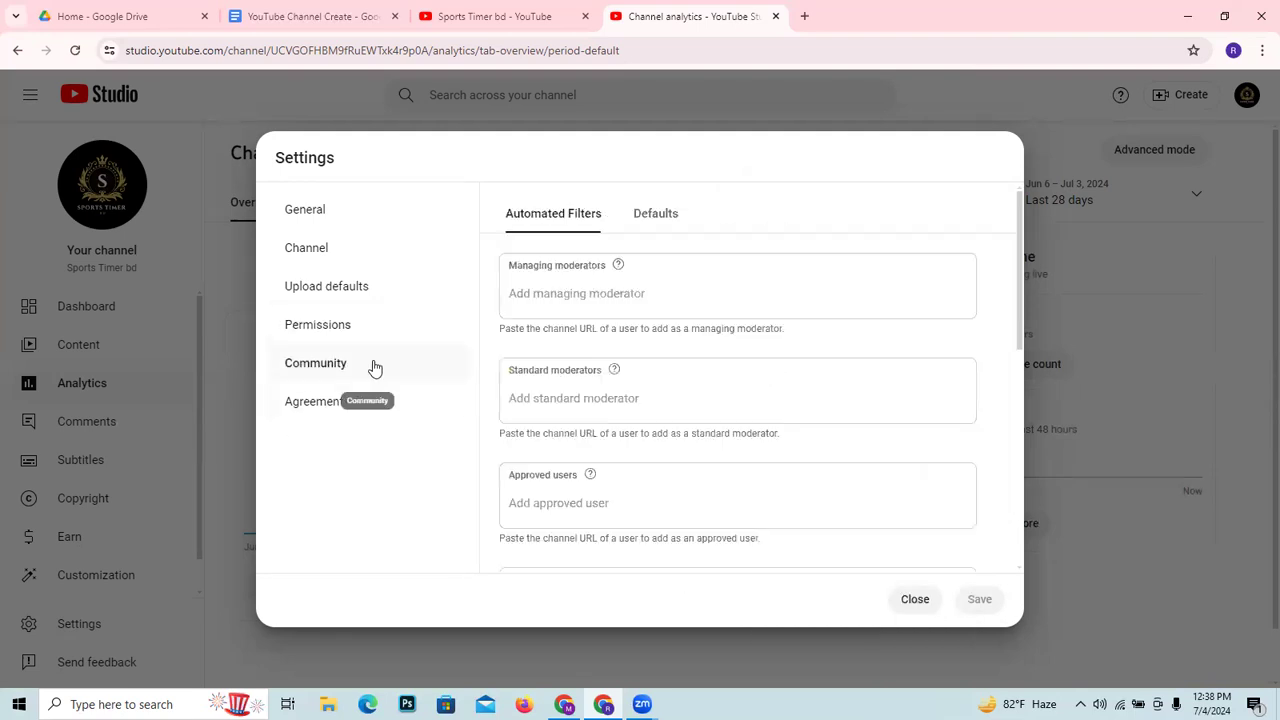
left_click(355, 395)
left_click(912, 601)
Browse the Earn on YouTube page's Partner Program requirements, showing 0 of 1,000 subscribers.
scroll(72, 485, "down", 1)
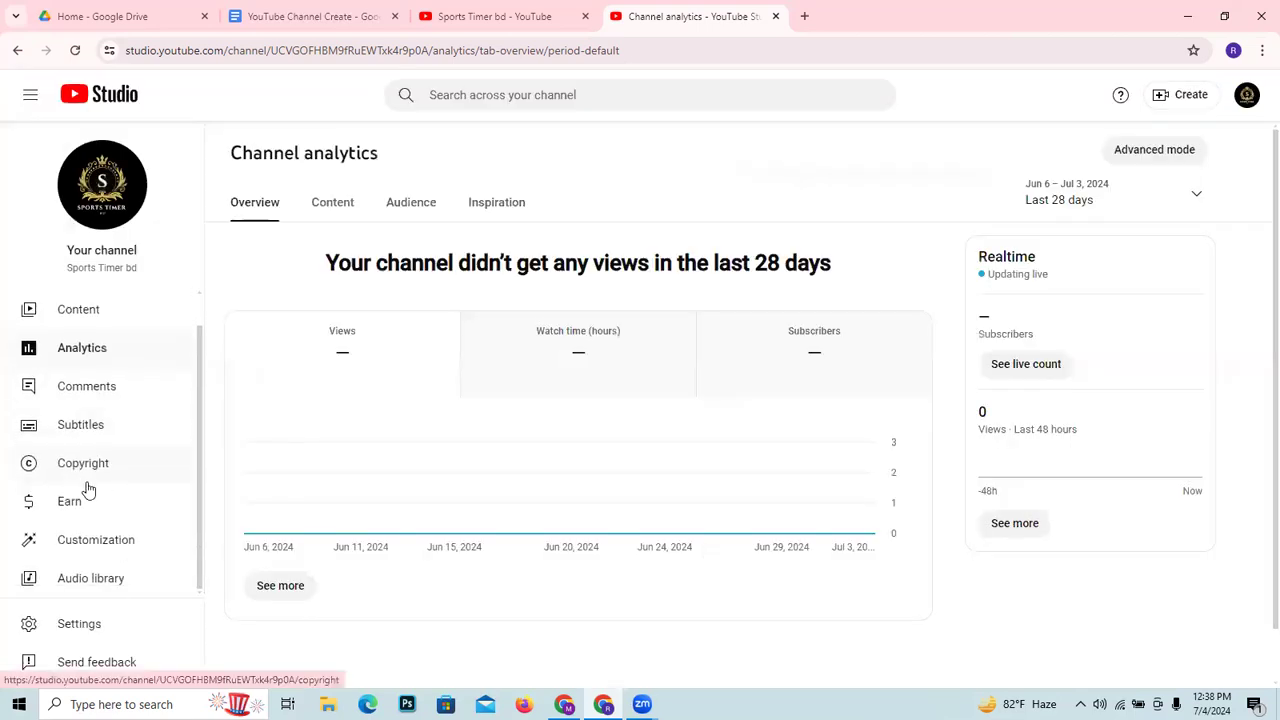
left_click(106, 510)
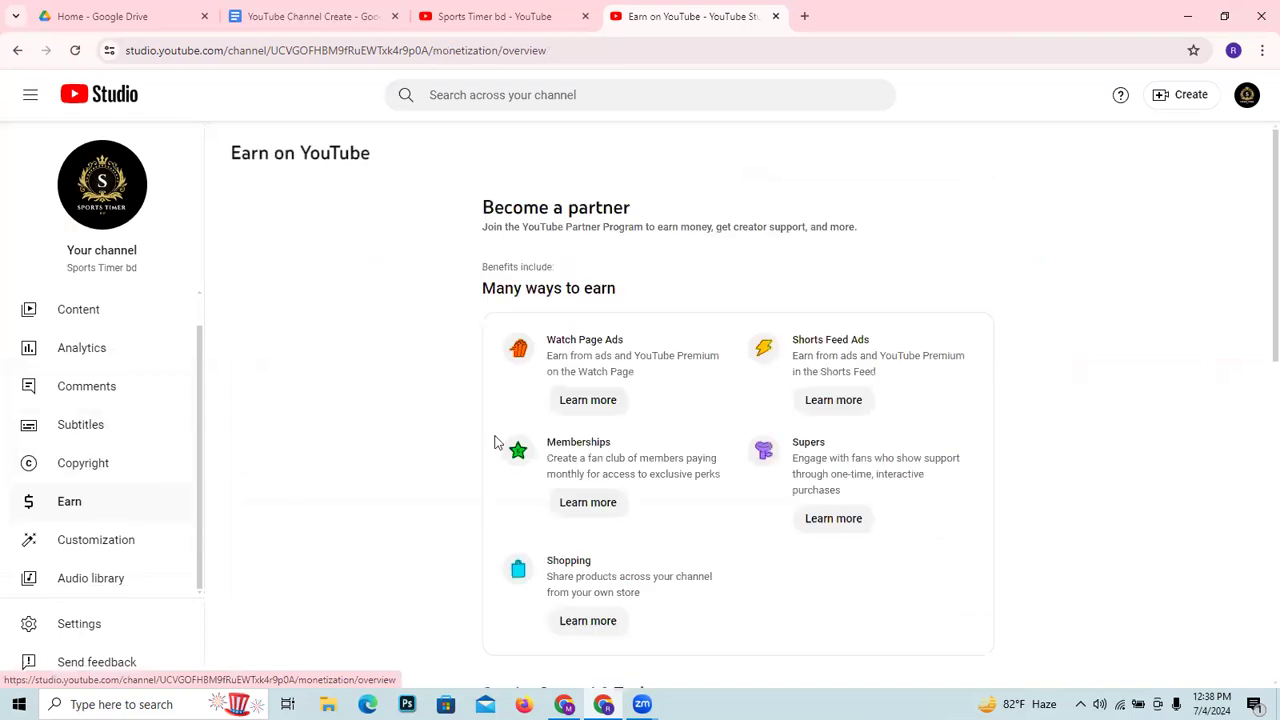
scroll(640, 385, "down", 5)
scroll(628, 393, "down", 2)
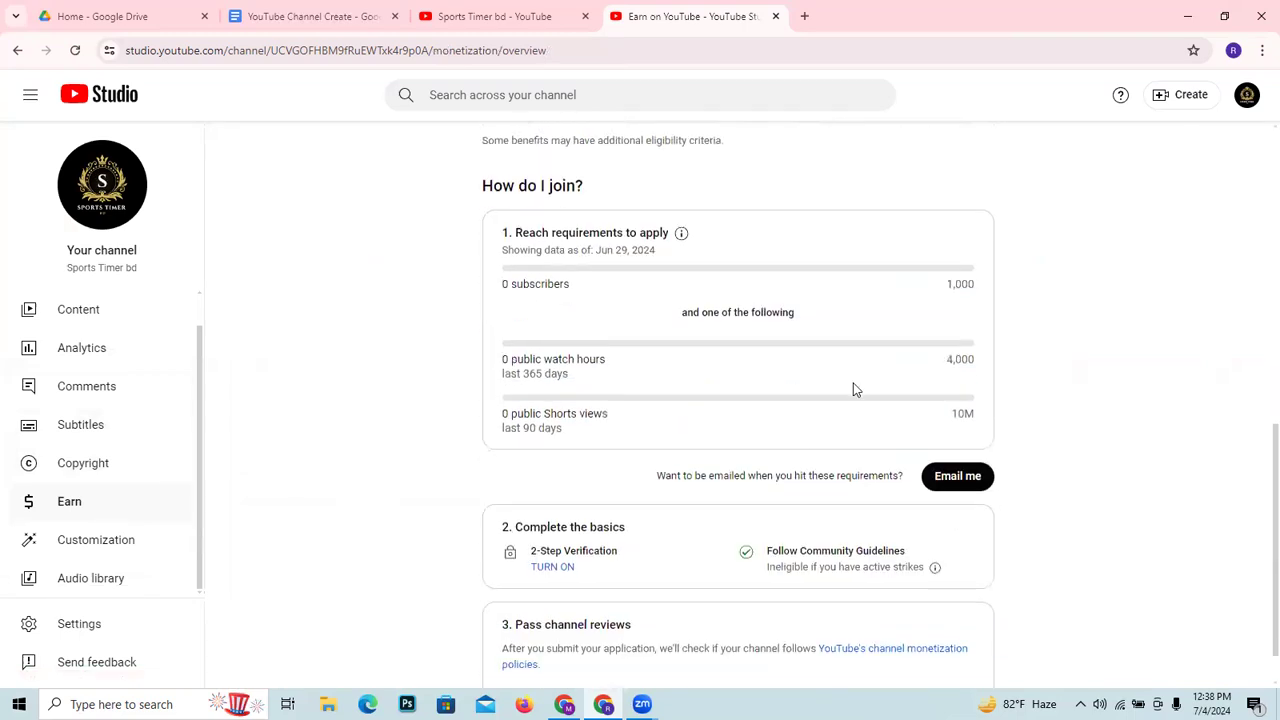
scroll(640, 458, "down", 1)
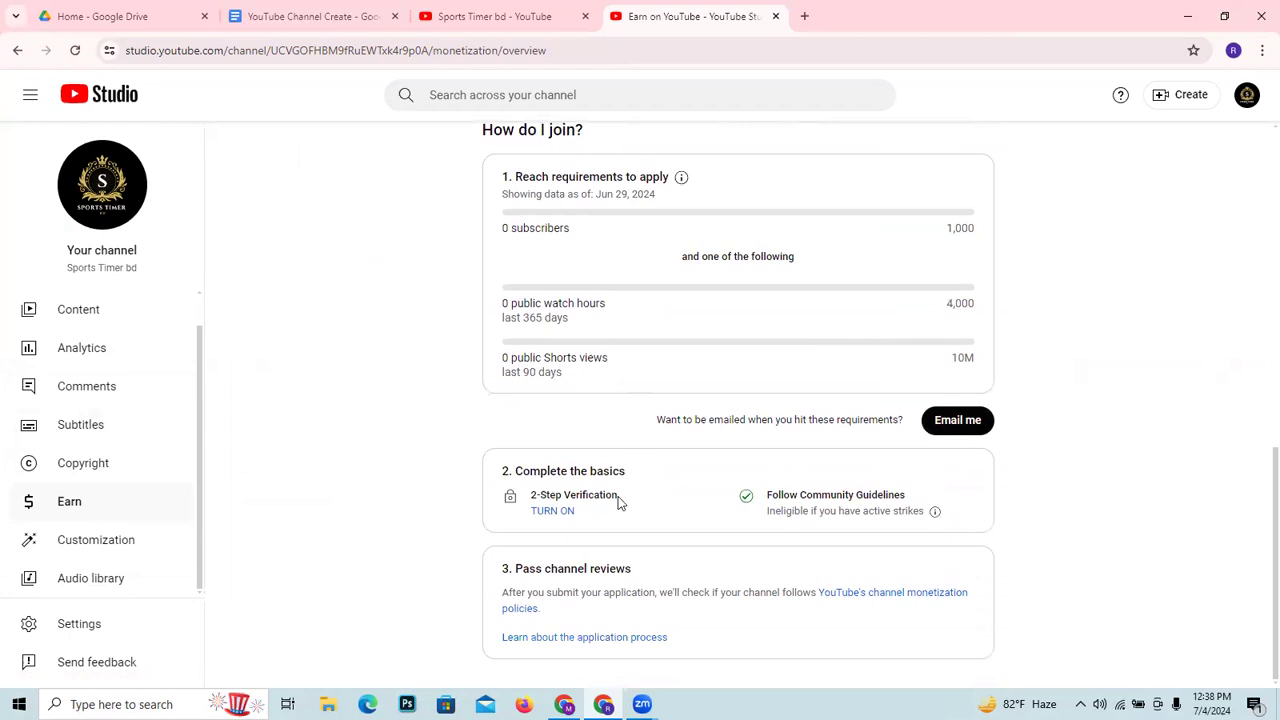
scroll(800, 380, "up", 10)
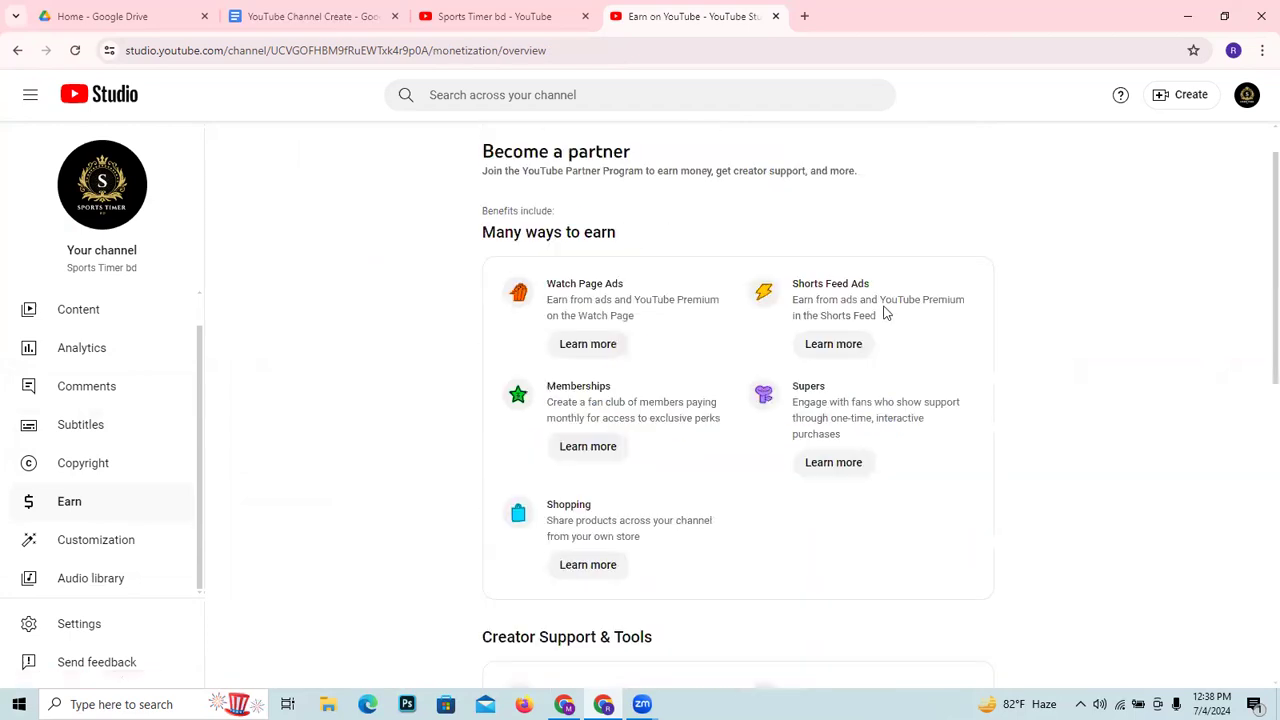